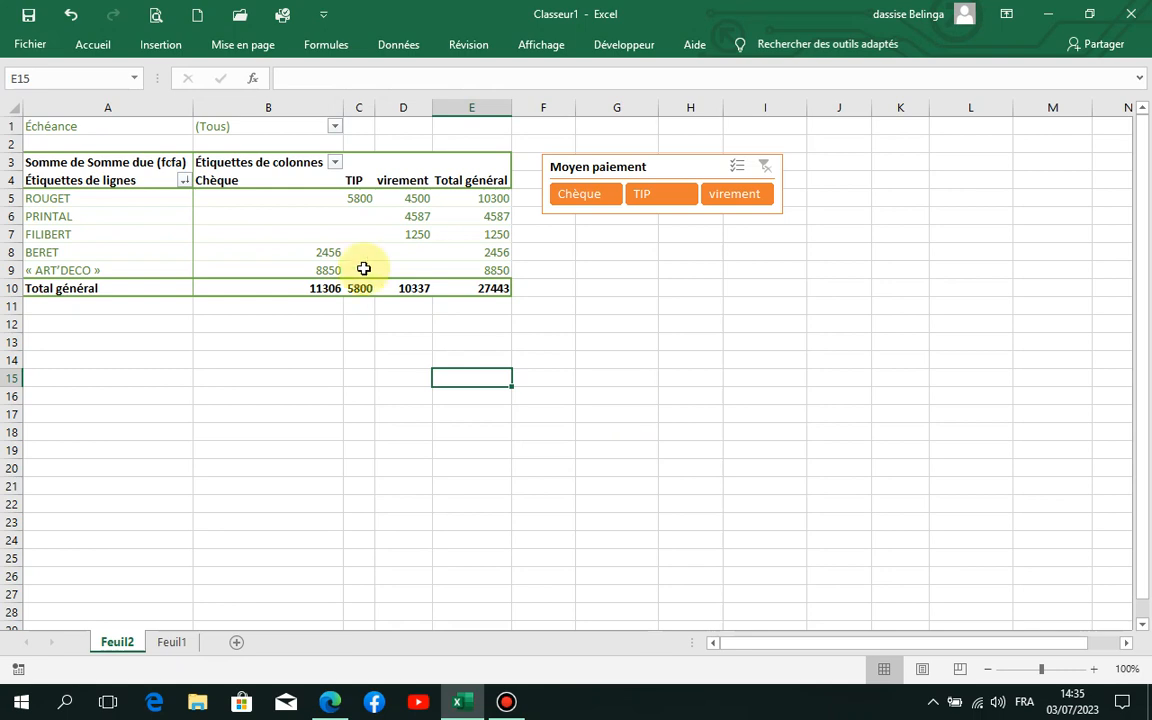
pyautogui.click(234, 204)
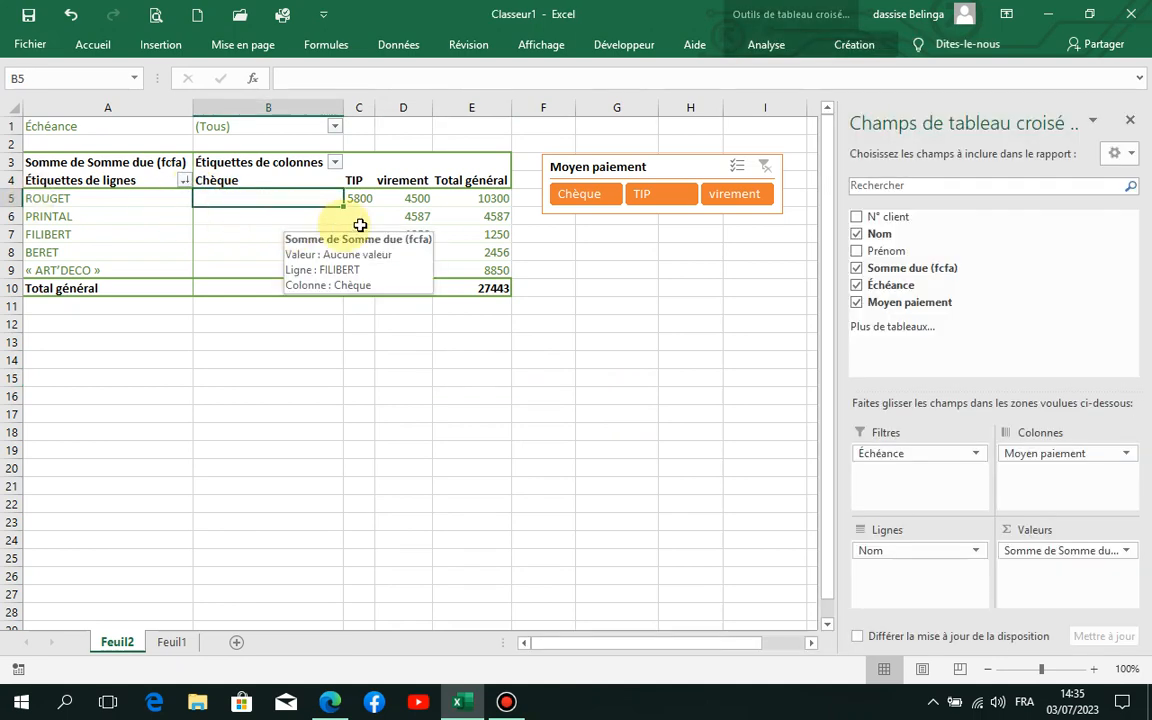
pyautogui.moveTo(327, 261)
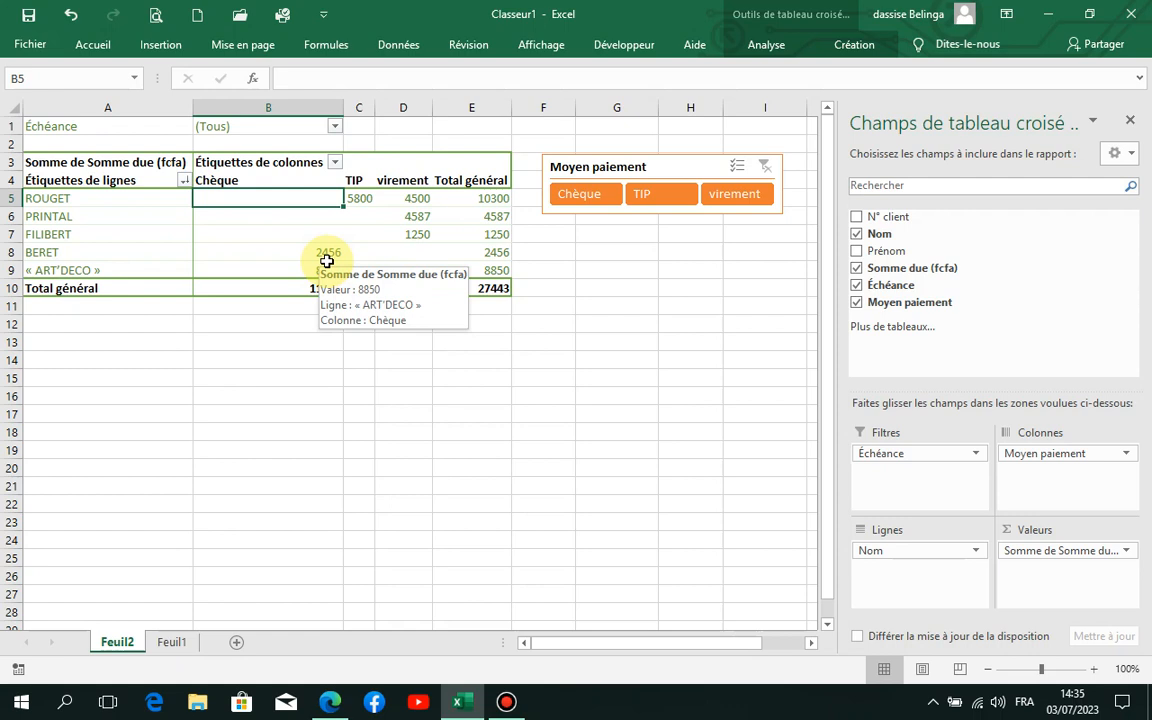
pyautogui.moveTo(355, 211)
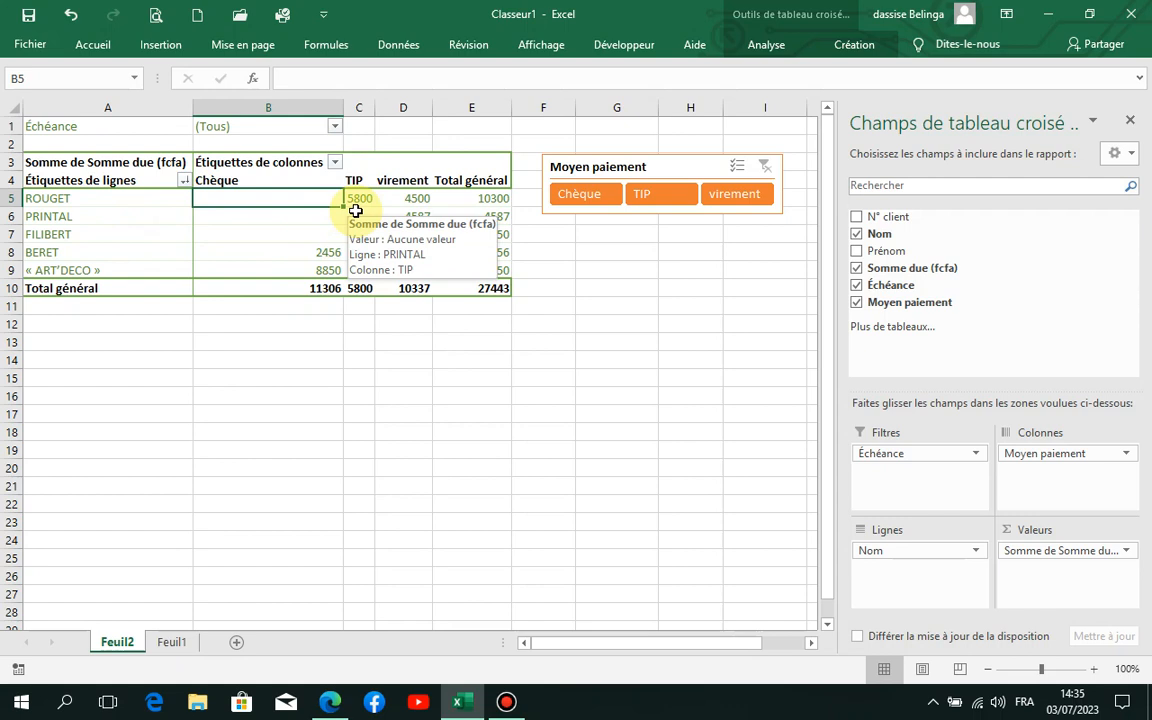
# Insert a 2D clustered column chart from the client table on Feuil1 and move it slightly lower on the sheet
pyautogui.click(172, 642)
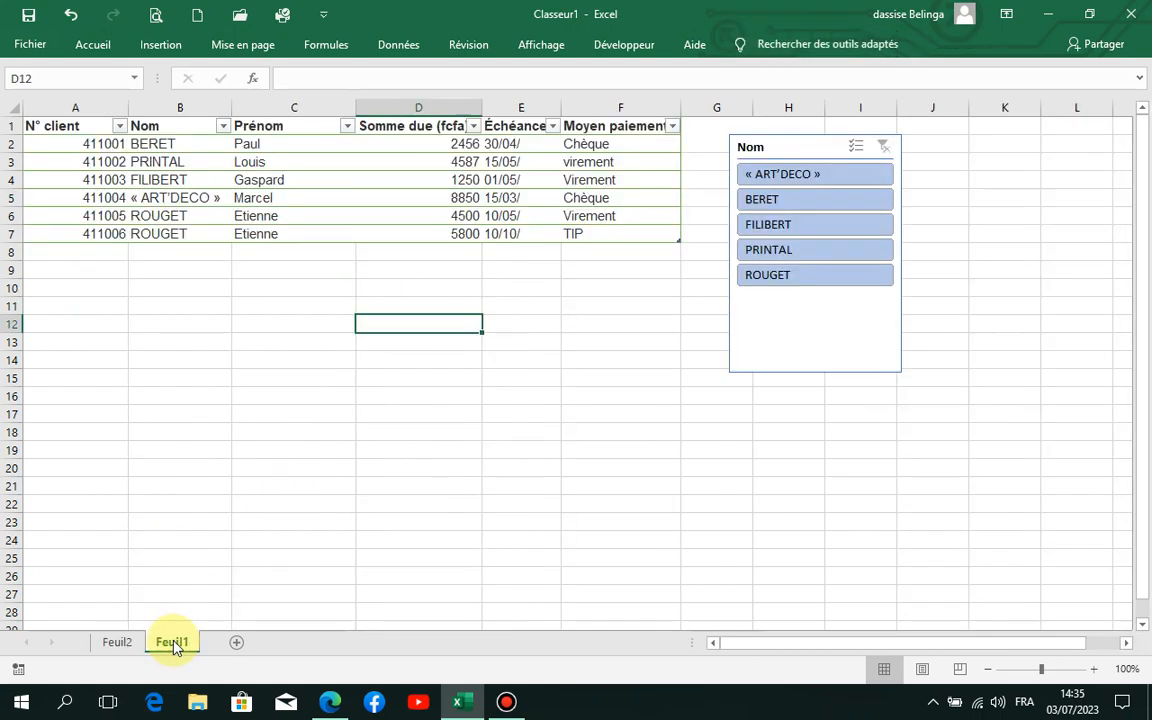
pyautogui.click(352, 164)
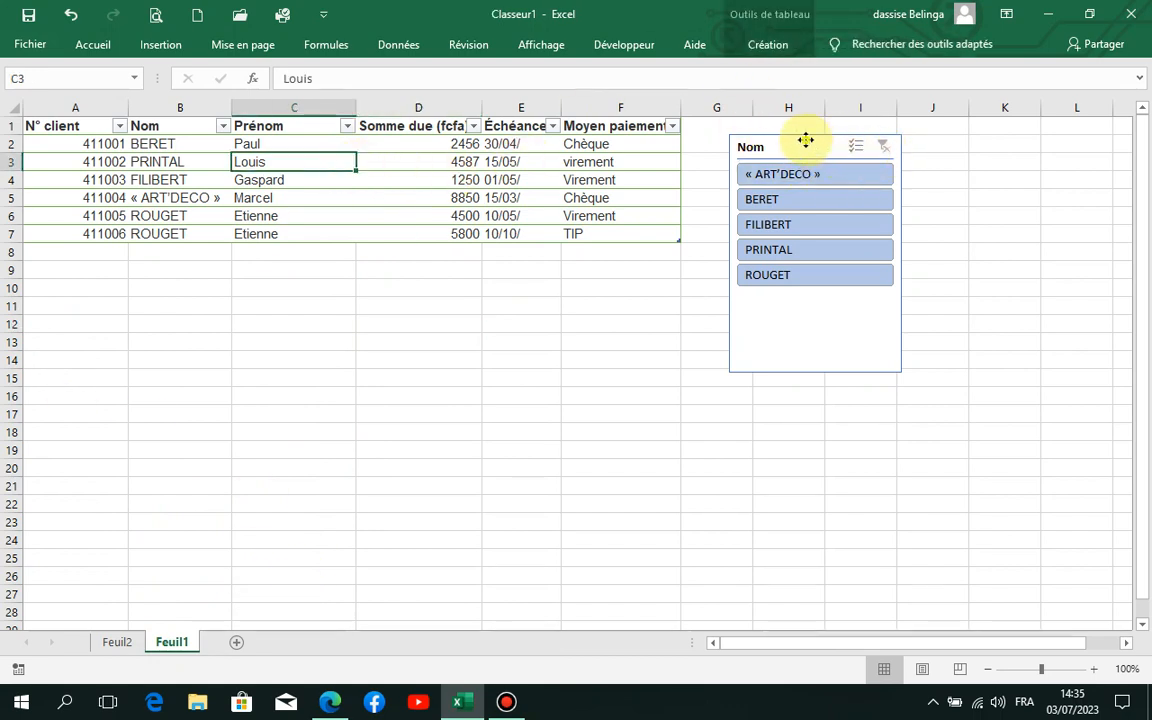
pyautogui.click(806, 140)
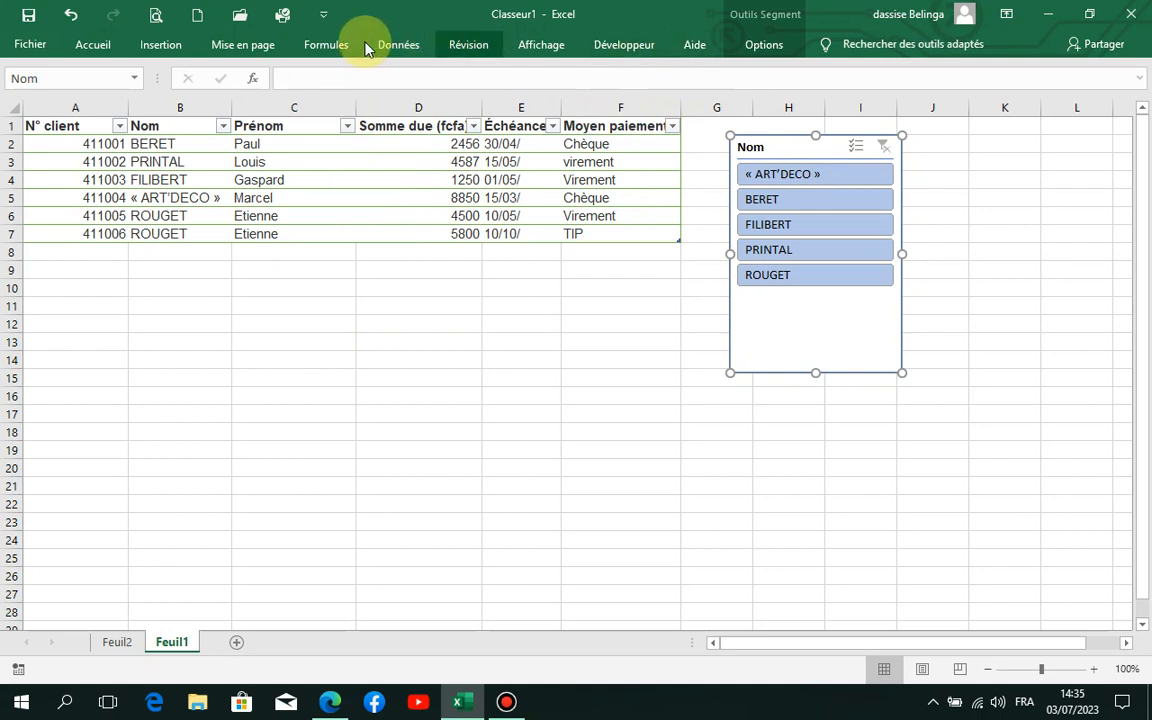
pyautogui.click(160, 46)
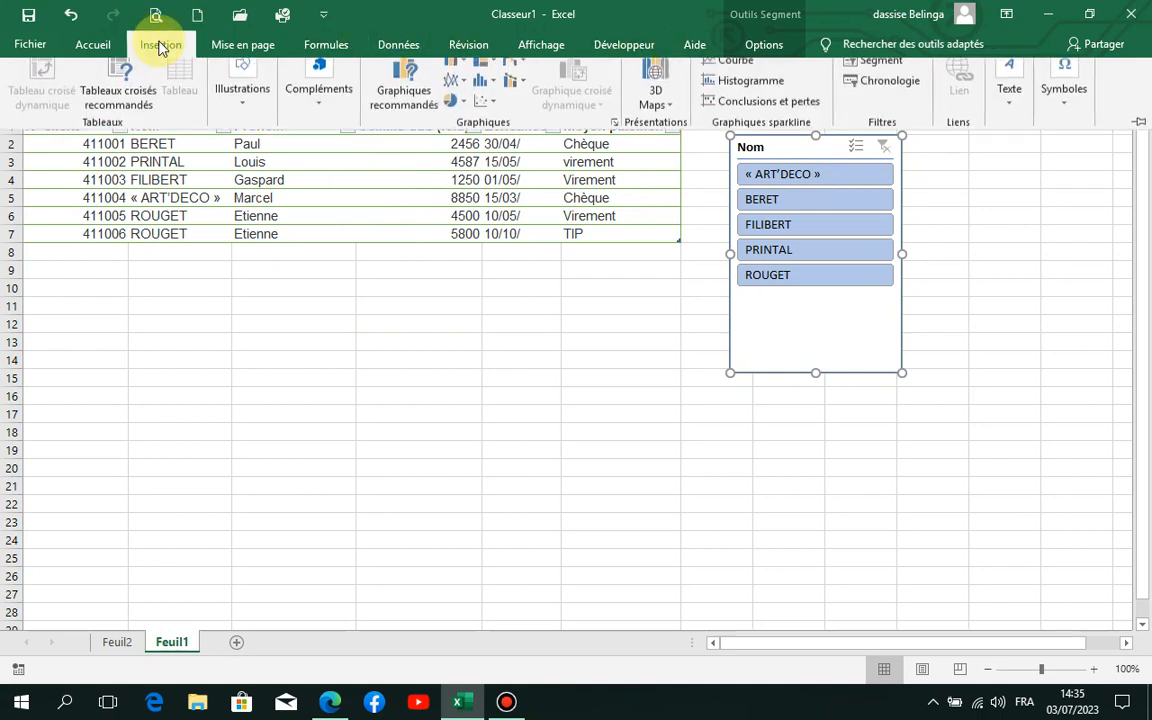
pyautogui.click(461, 78)
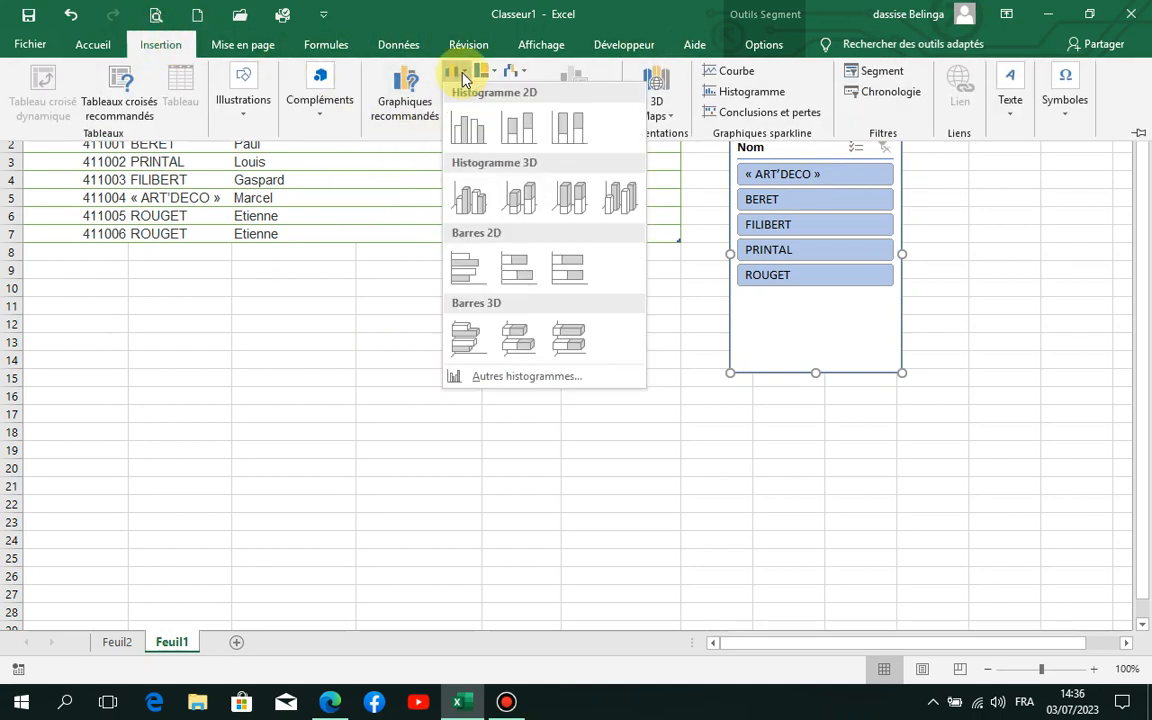
pyautogui.click(468, 148)
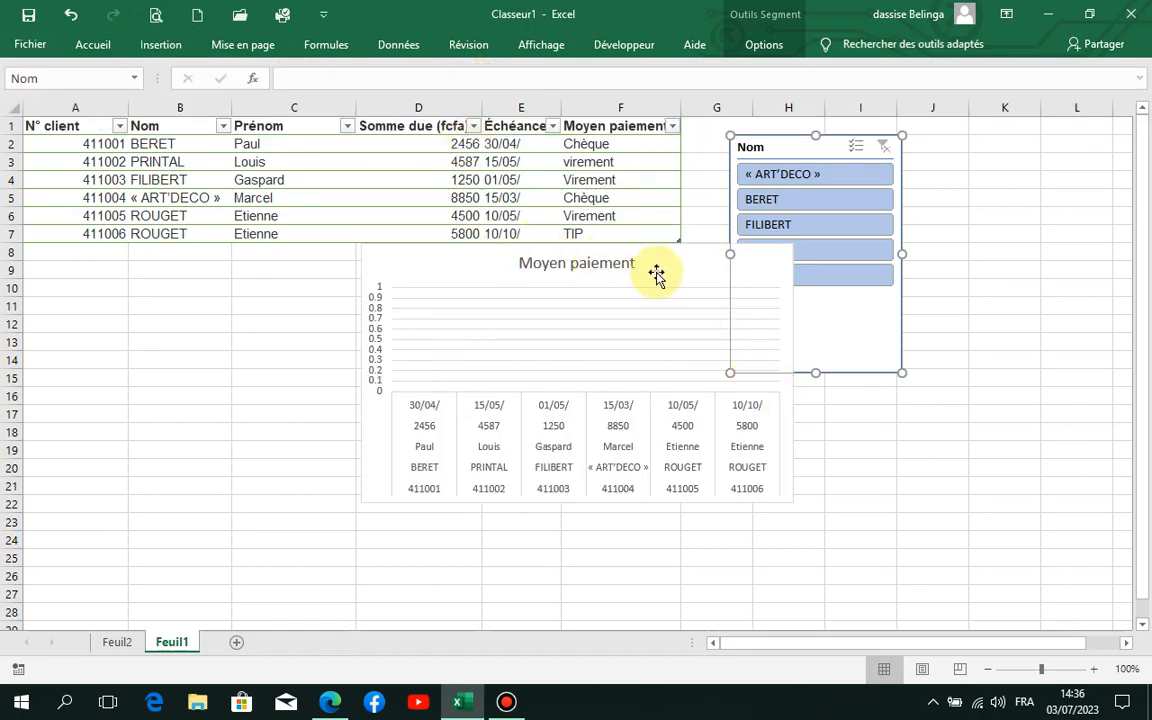
pyautogui.moveTo(669, 270); pyautogui.dragTo(656, 306)
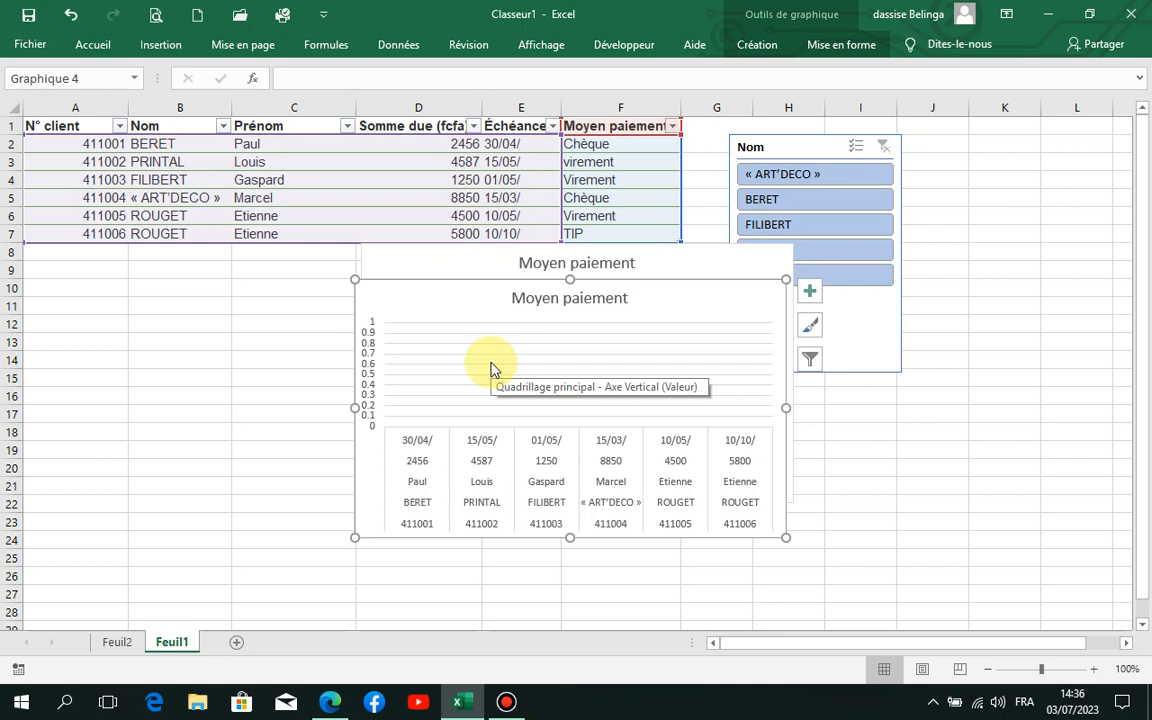
# Delete both Moyen paiement charts from the Feuil1 sheet
pyautogui.click(685, 262)
pyautogui.press('Delete')
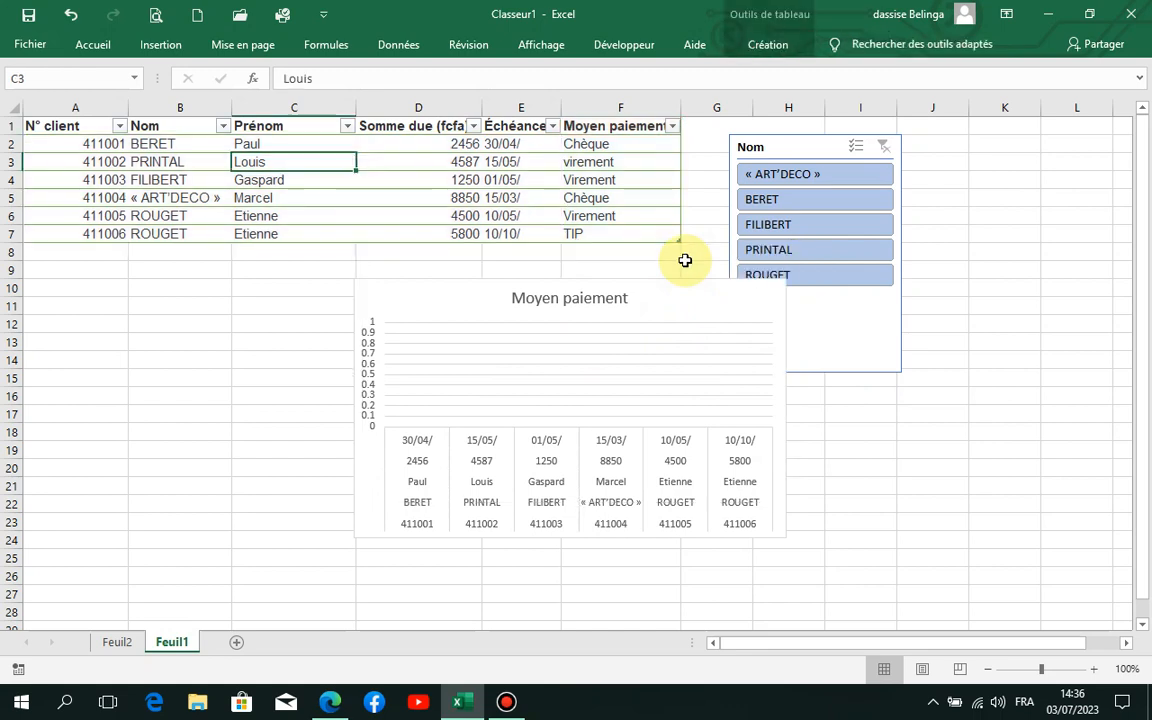
pyautogui.click(691, 295)
pyautogui.press('Delete')
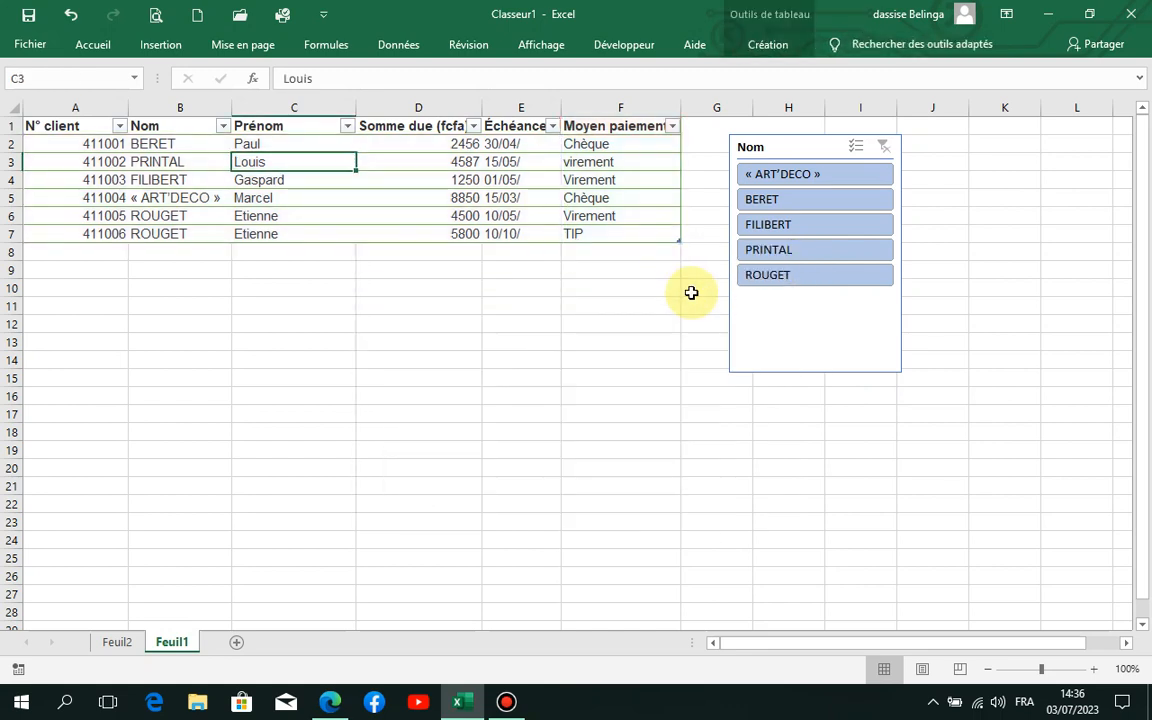
# Start inserting a pivot chart based on the pivot table on Feuil2
pyautogui.click(118, 641)
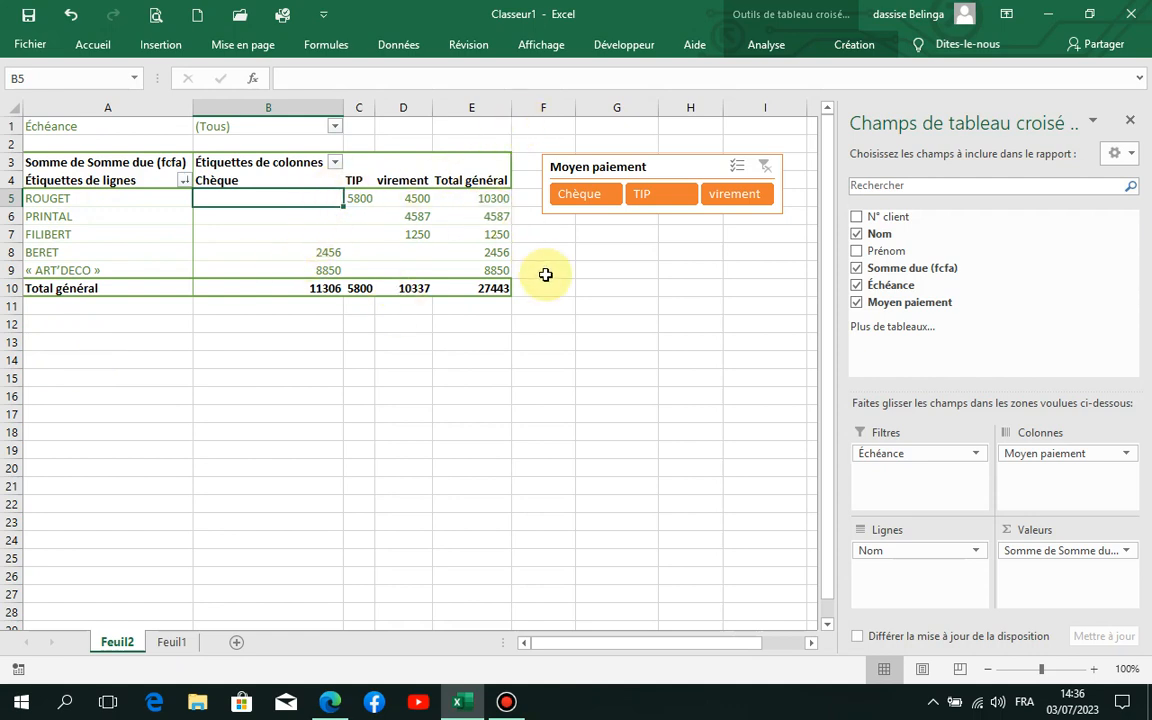
pyautogui.click(776, 46)
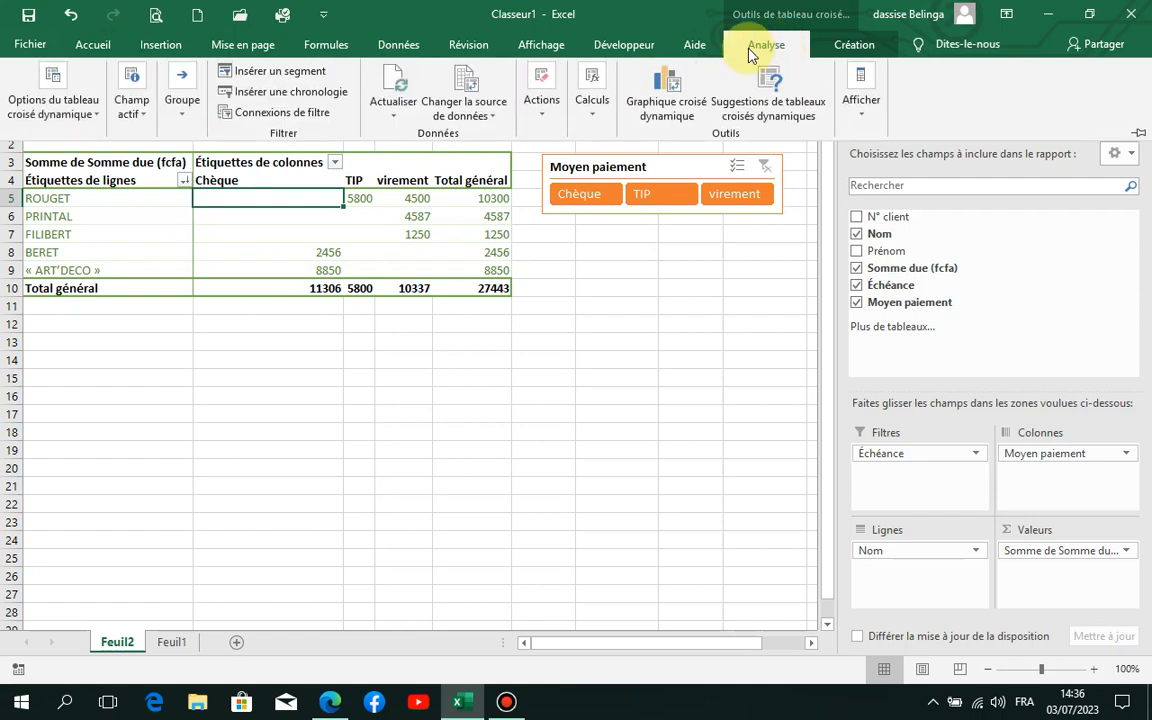
pyautogui.click(667, 97)
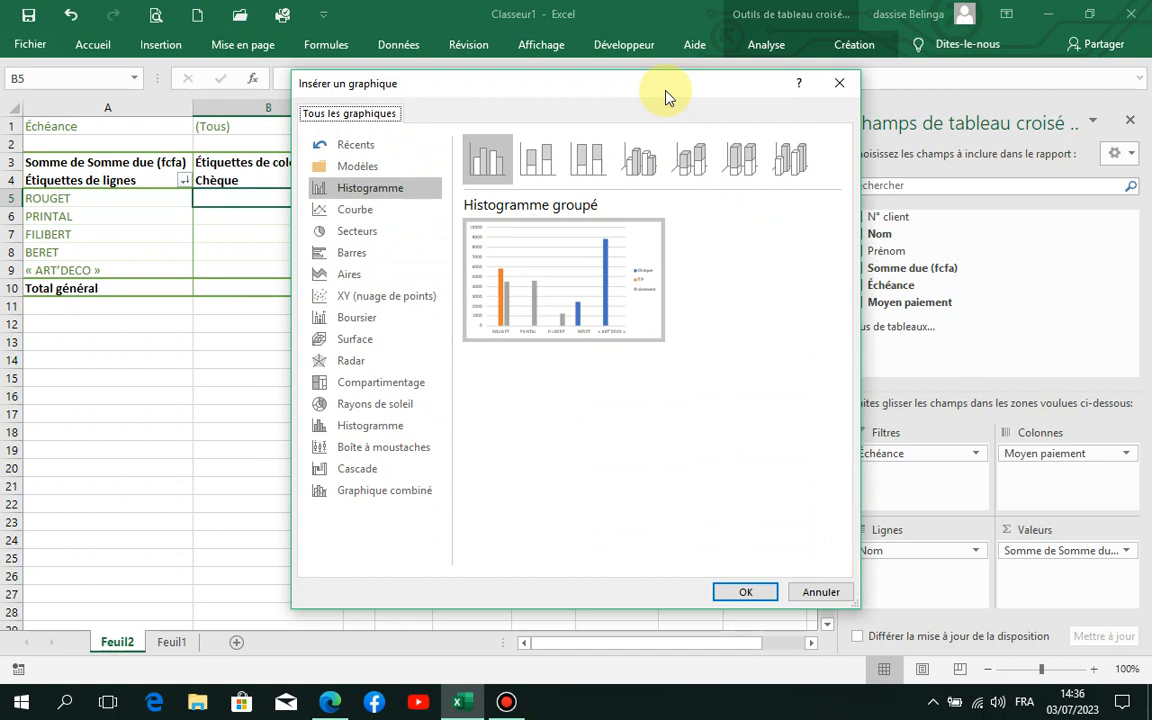
# Preview the pivot chart types from Courbe, Secteurs and Barres through Surface, Radar, Compartimentage and Rayons de soleil
pyautogui.click(345, 210)
pyautogui.click(378, 236)
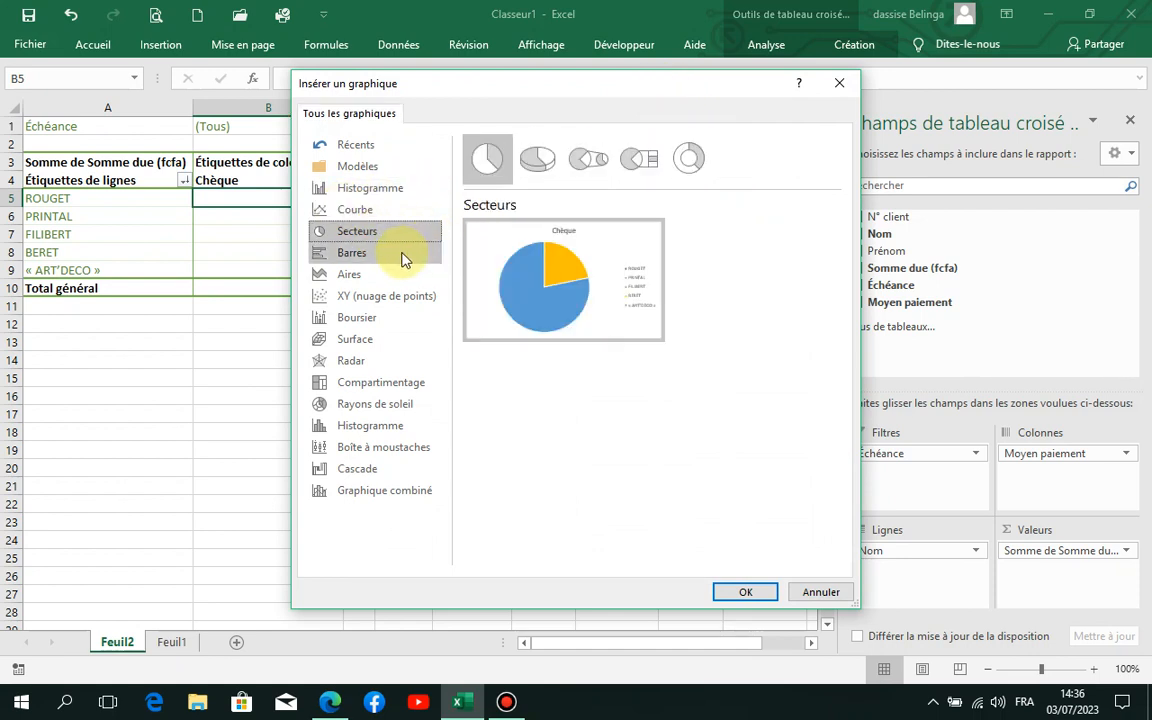
pyautogui.click(380, 252)
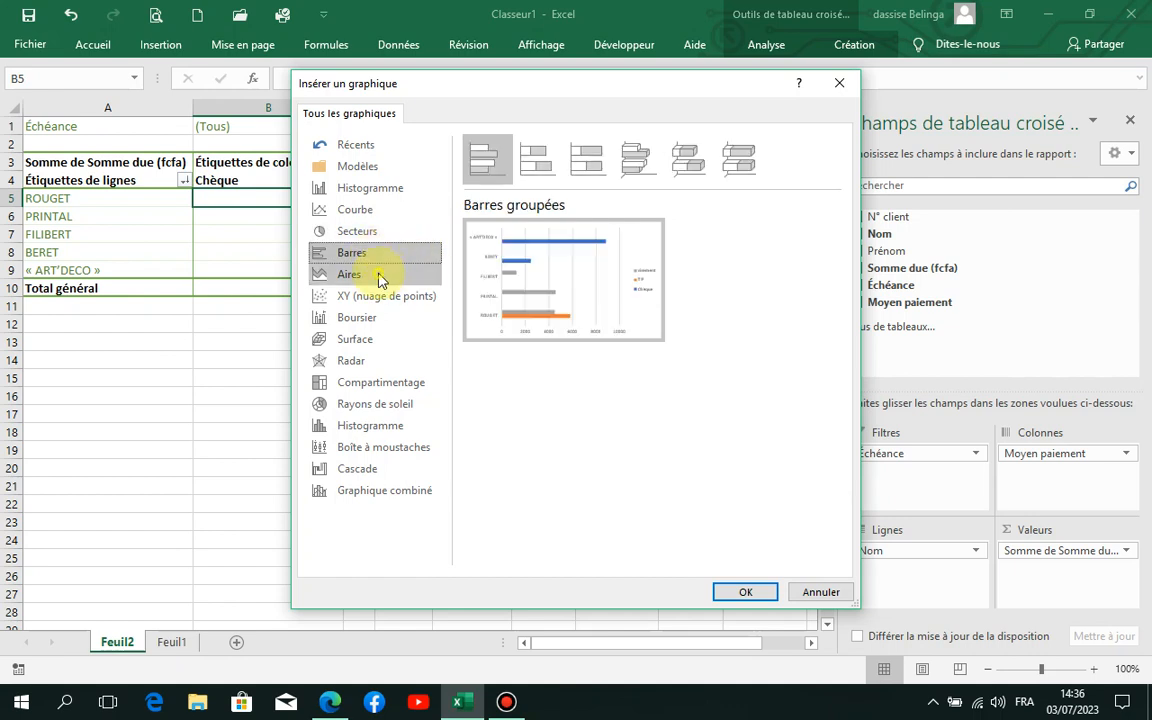
pyautogui.click(382, 275)
pyautogui.click(407, 297)
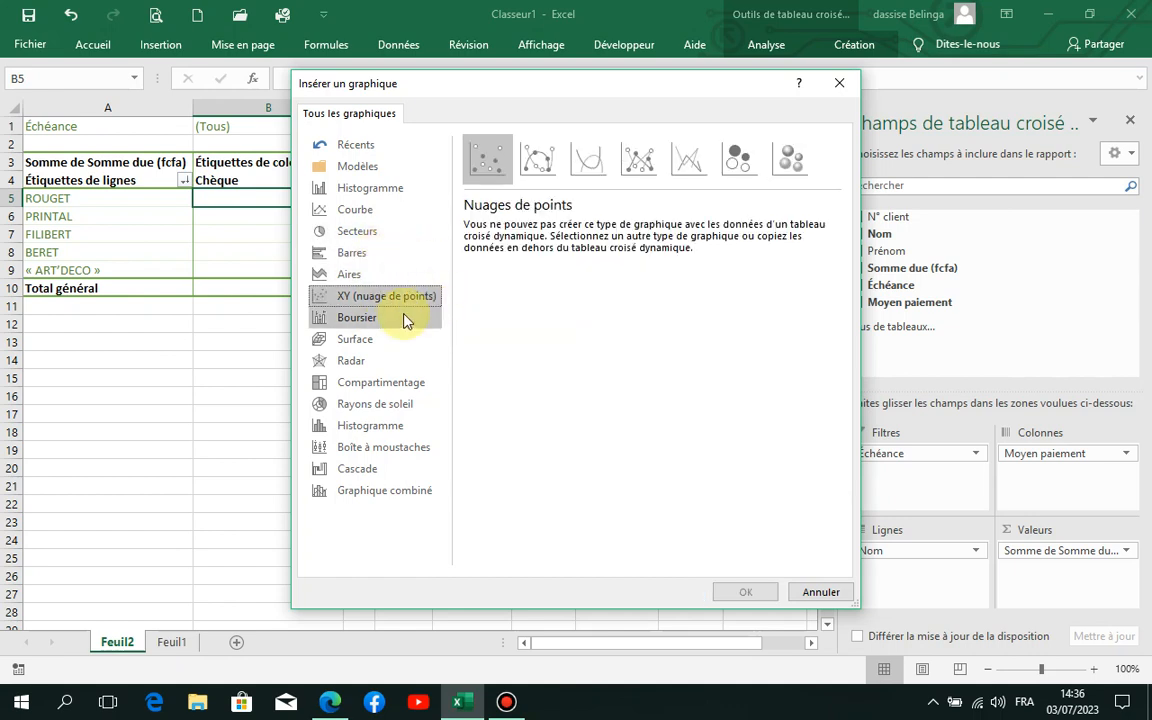
pyautogui.click(402, 318)
pyautogui.click(390, 343)
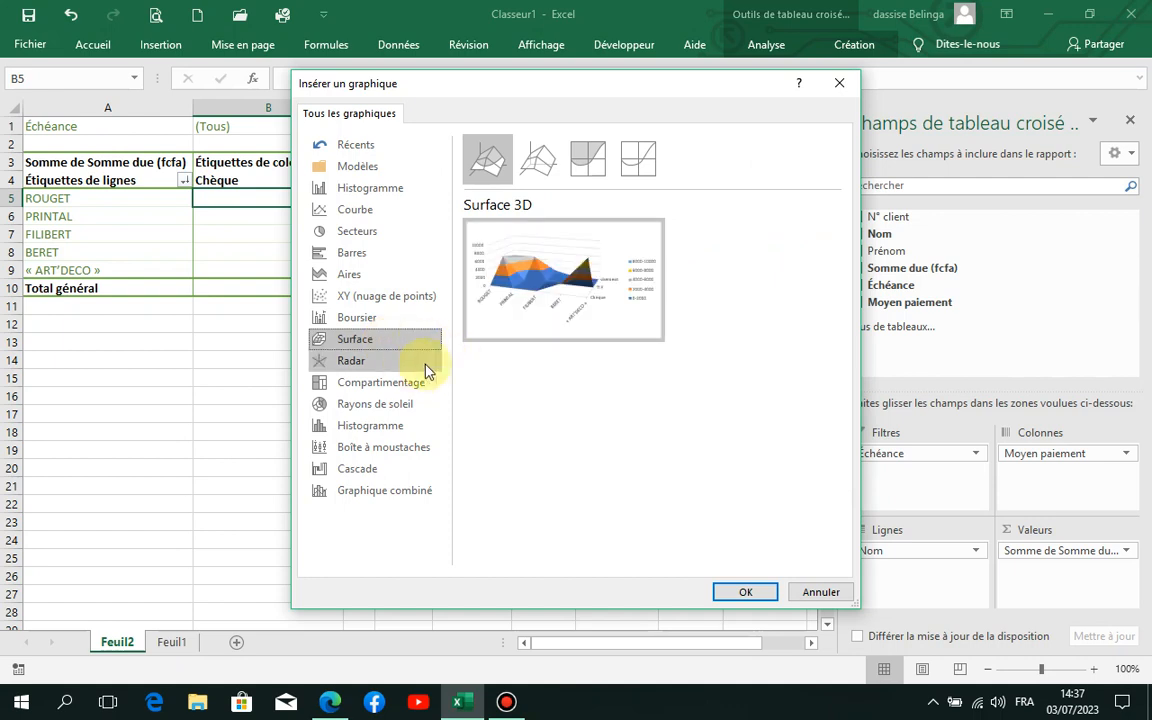
pyautogui.click(393, 364)
pyautogui.click(410, 382)
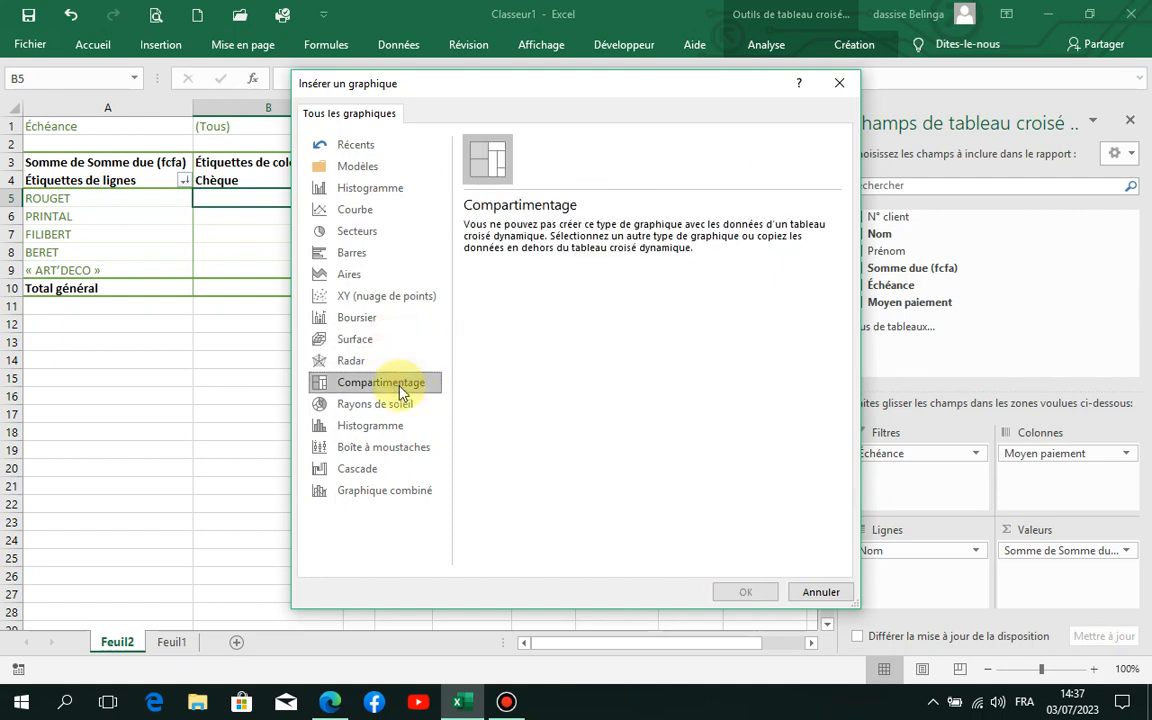
pyautogui.click(390, 410)
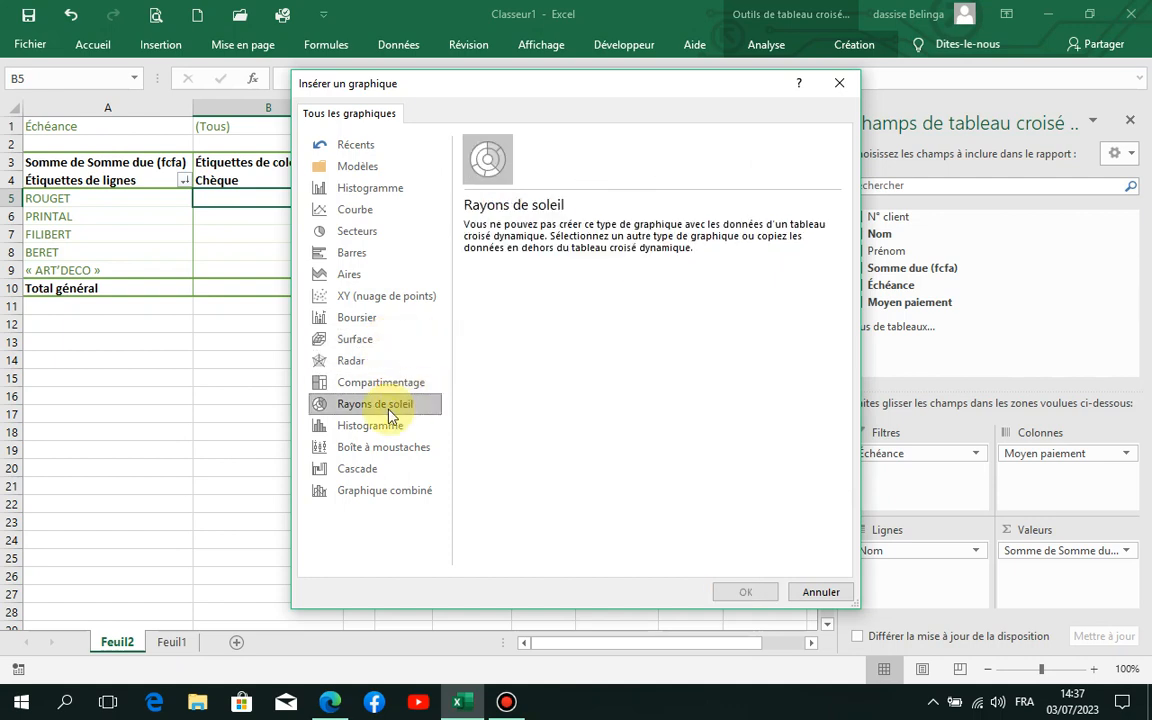
# Preview the Histogramme chart variants, from stacked and 100 % stacked through the 3D versions
pyautogui.click(373, 190)
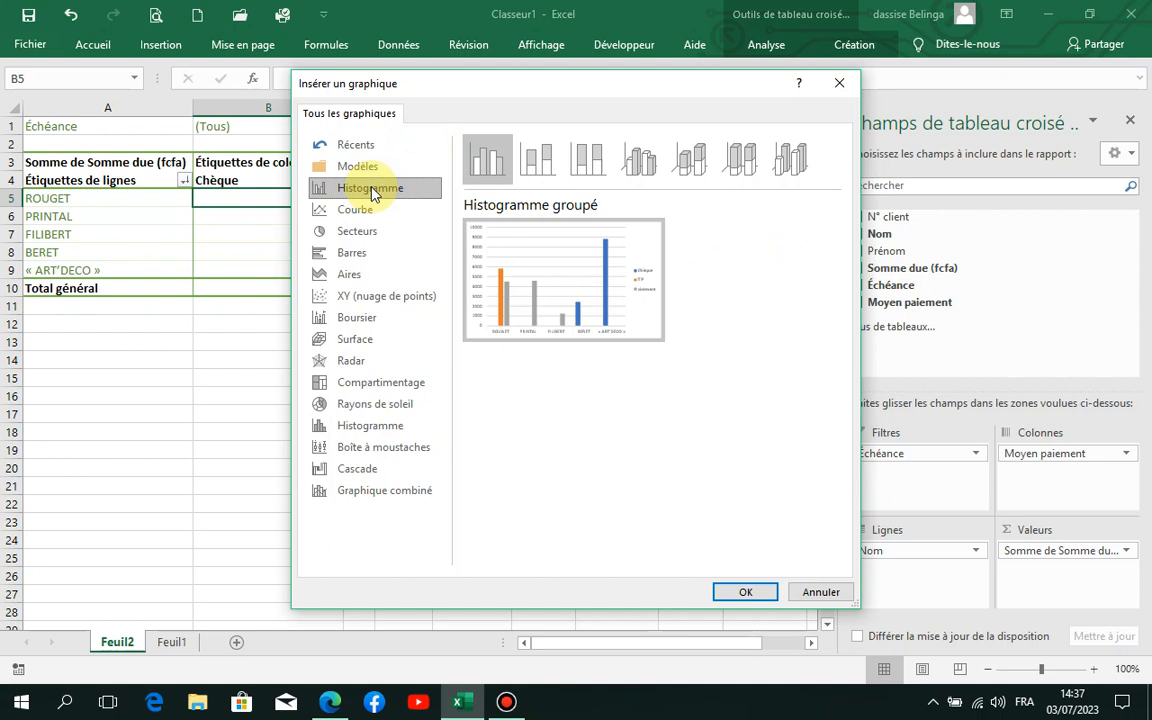
pyautogui.click(533, 160)
pyautogui.click(594, 168)
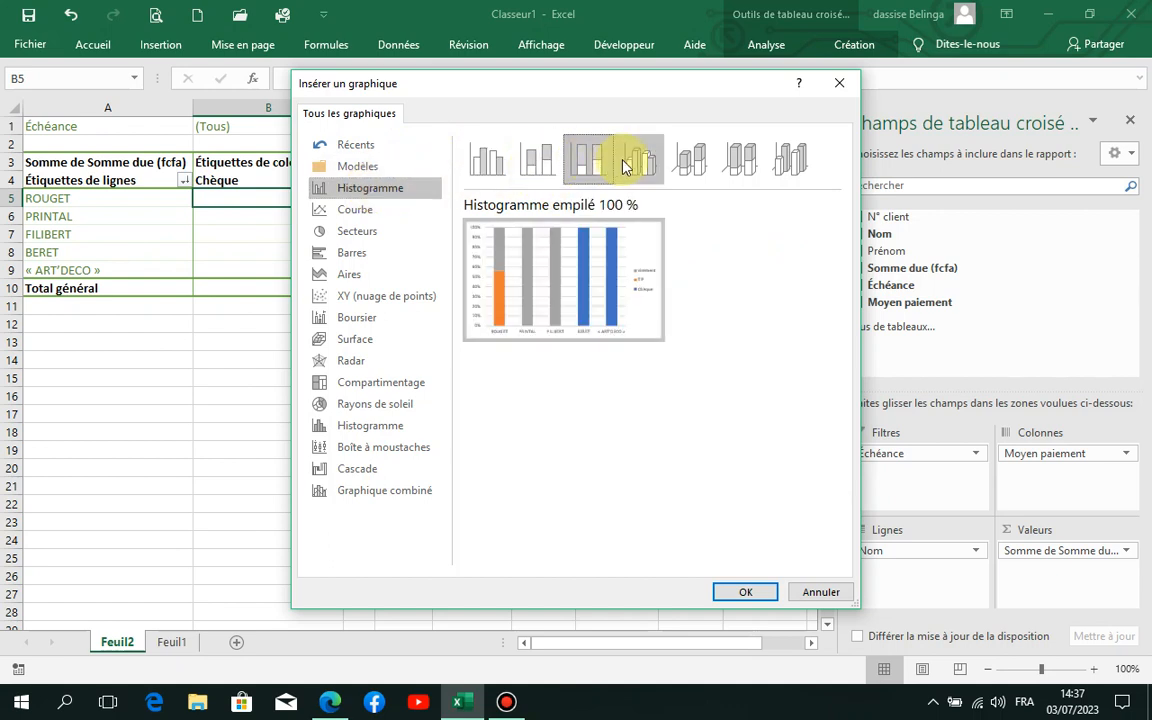
pyautogui.click(632, 163)
pyautogui.click(703, 165)
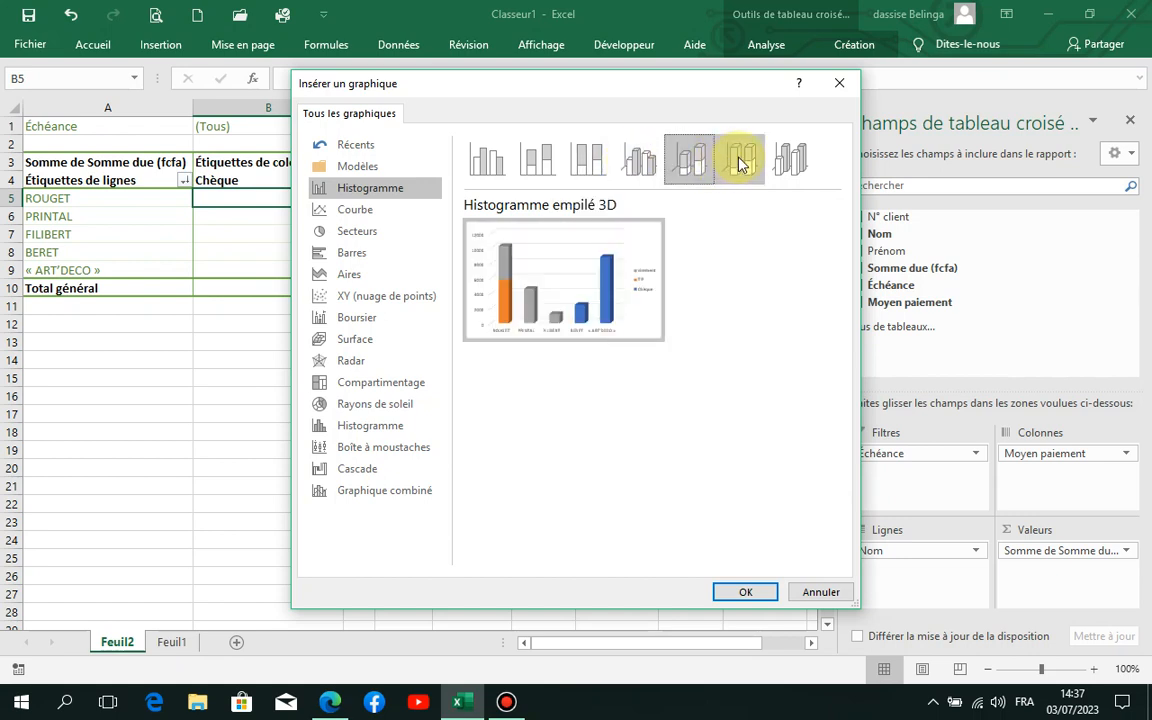
pyautogui.click(740, 161)
pyautogui.click(790, 163)
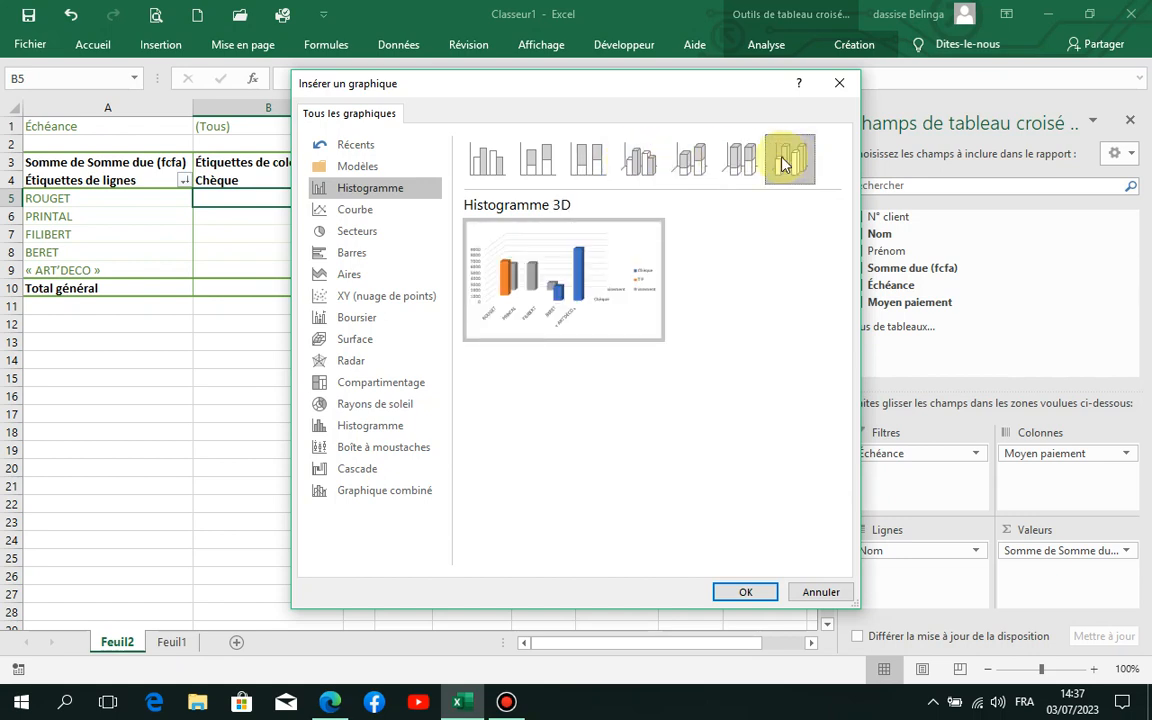
# Insert a Histogramme groupé pivot chart and place it directly below the pivot table
pyautogui.click(487, 163)
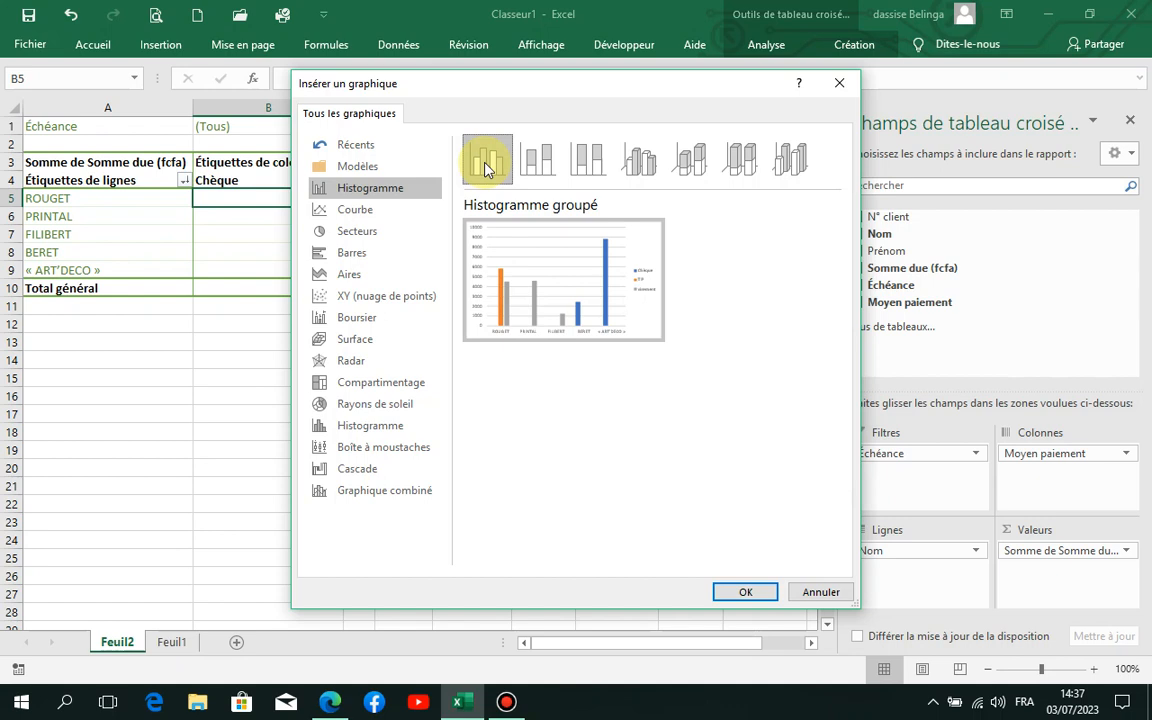
pyautogui.click(758, 592)
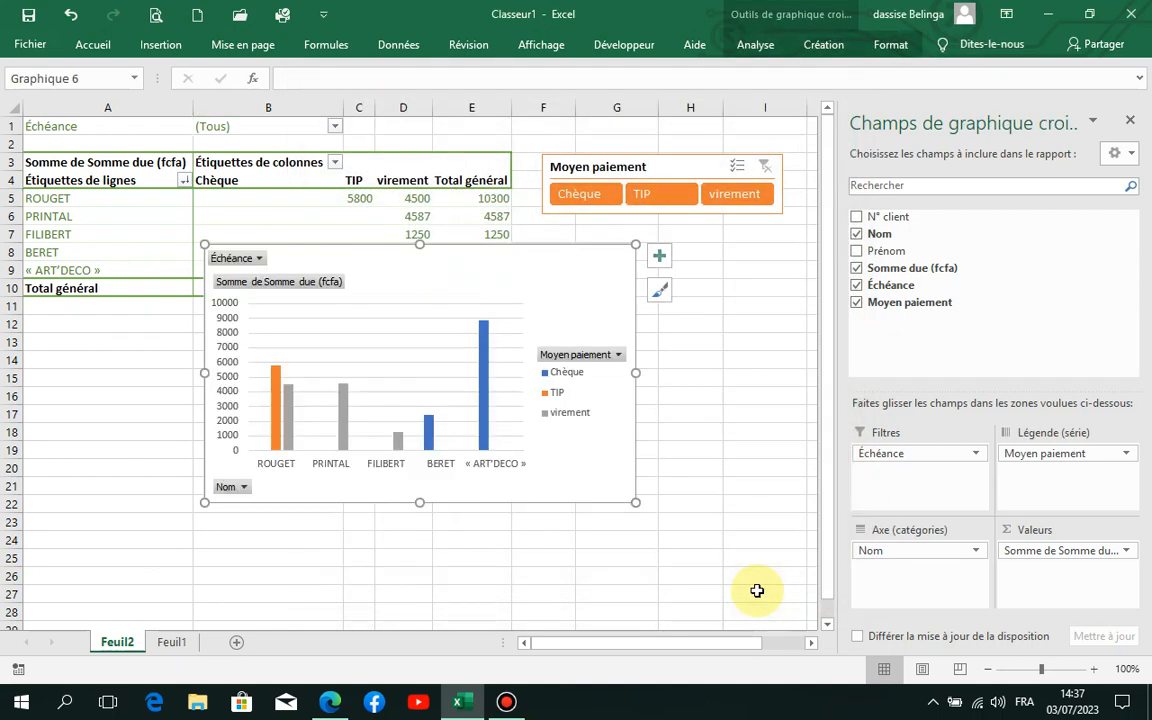
pyautogui.moveTo(601, 490); pyautogui.dragTo(593, 541)
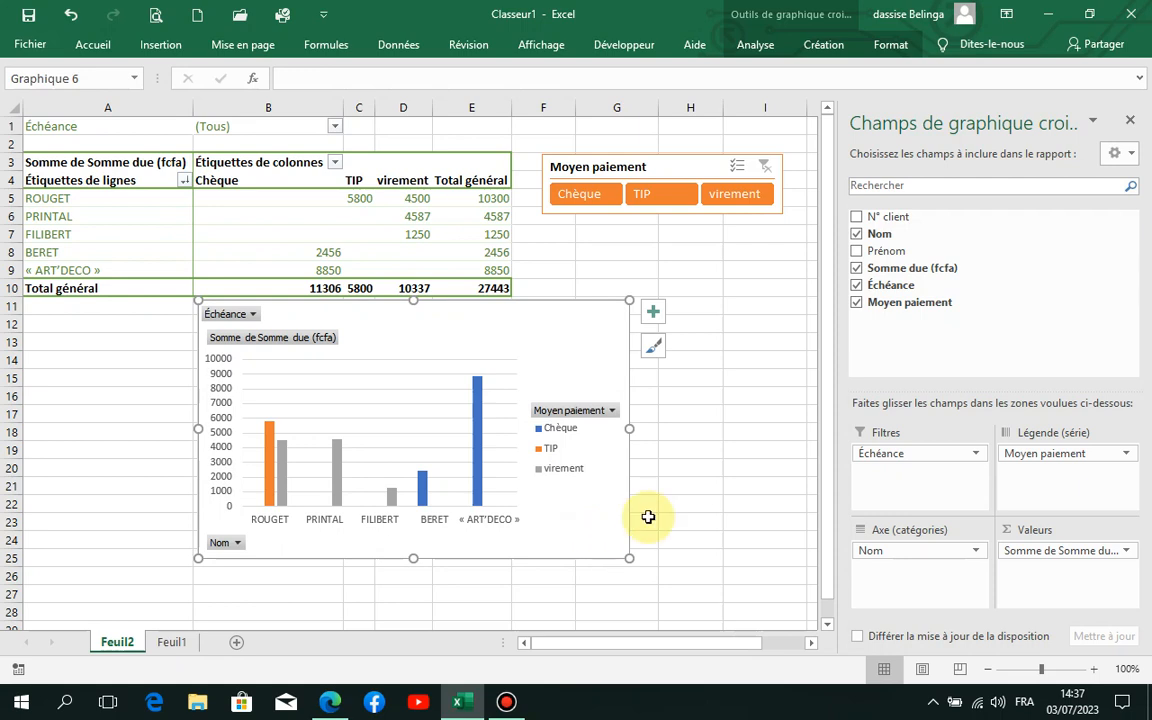
# Filter the pivot chart's Moyen paiement field to Chèque only, excluding TIP and virement
pyautogui.click(612, 413)
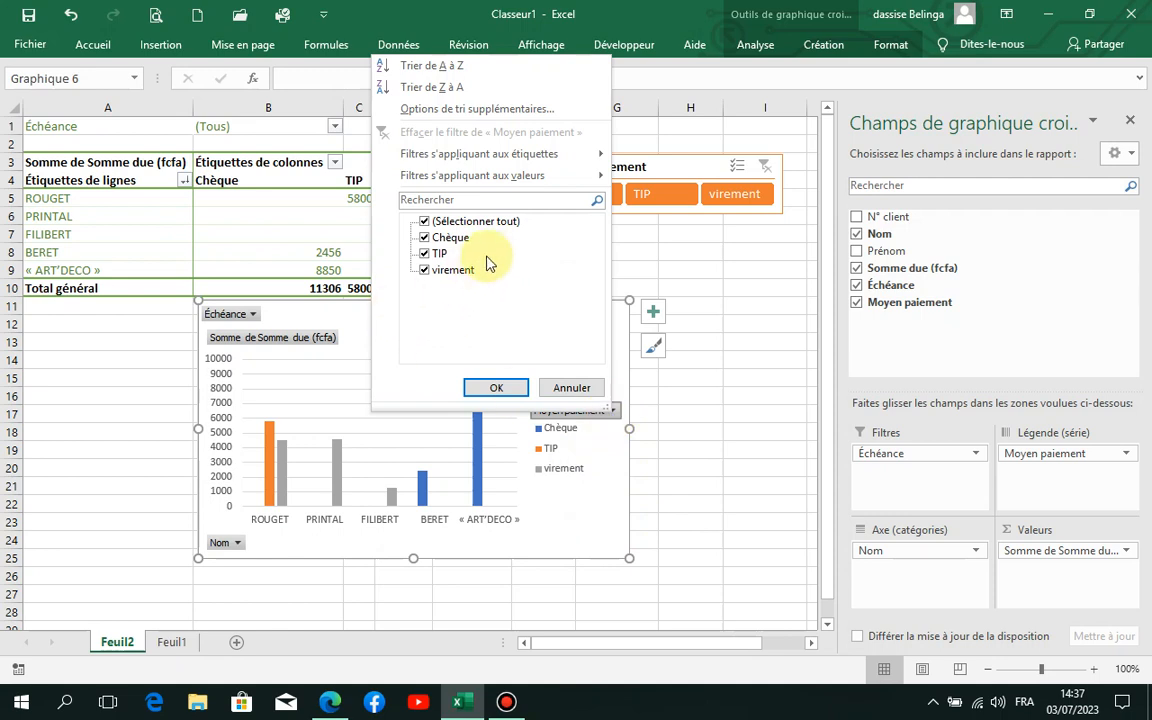
pyautogui.click(426, 271)
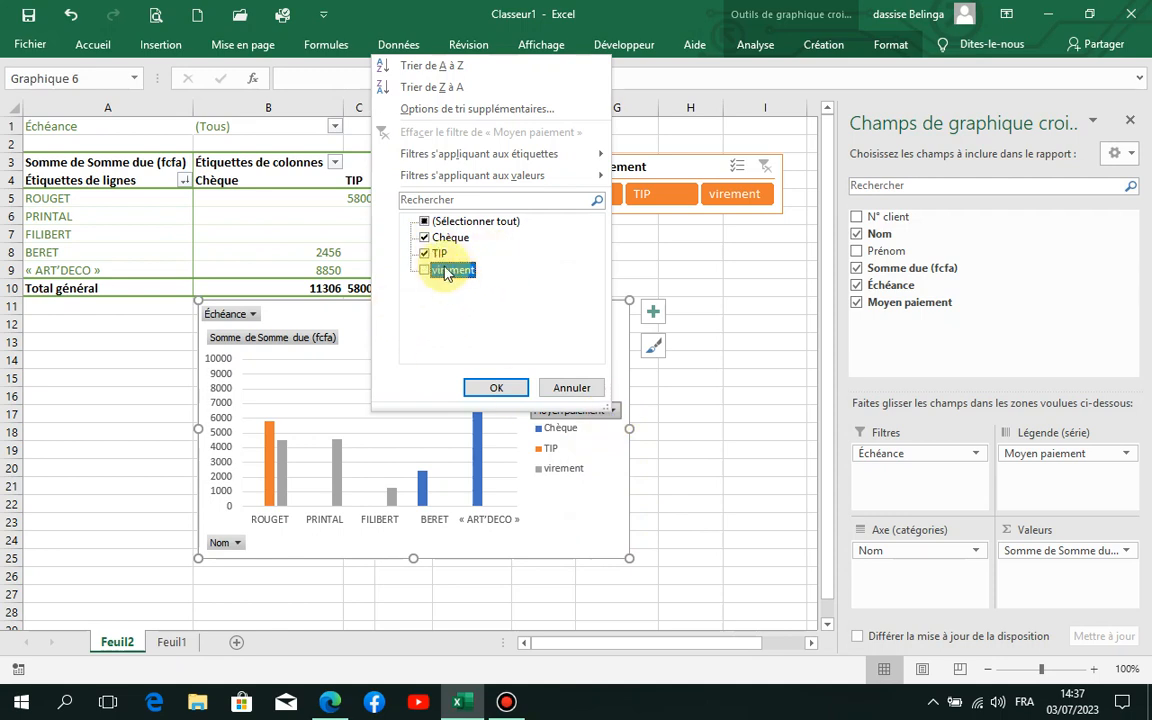
pyautogui.click(425, 254)
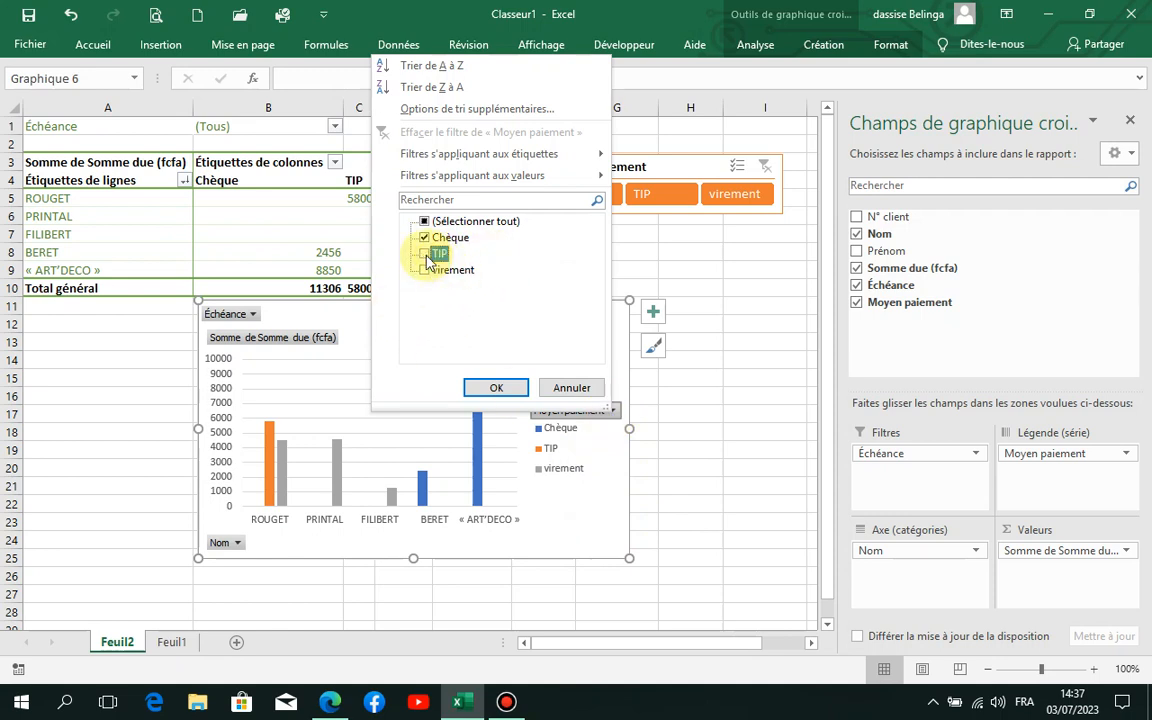
pyautogui.click(496, 387)
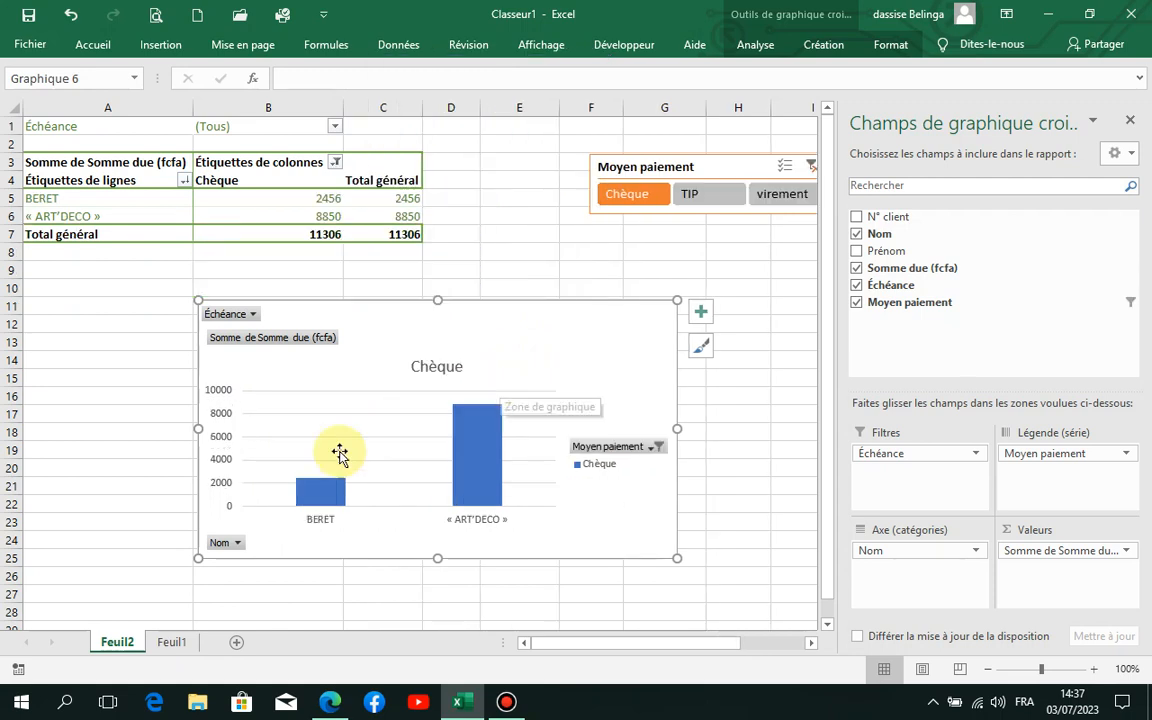
# Clear the Moyen paiement filter from the pivot chart
pyautogui.moveTo(481, 485)
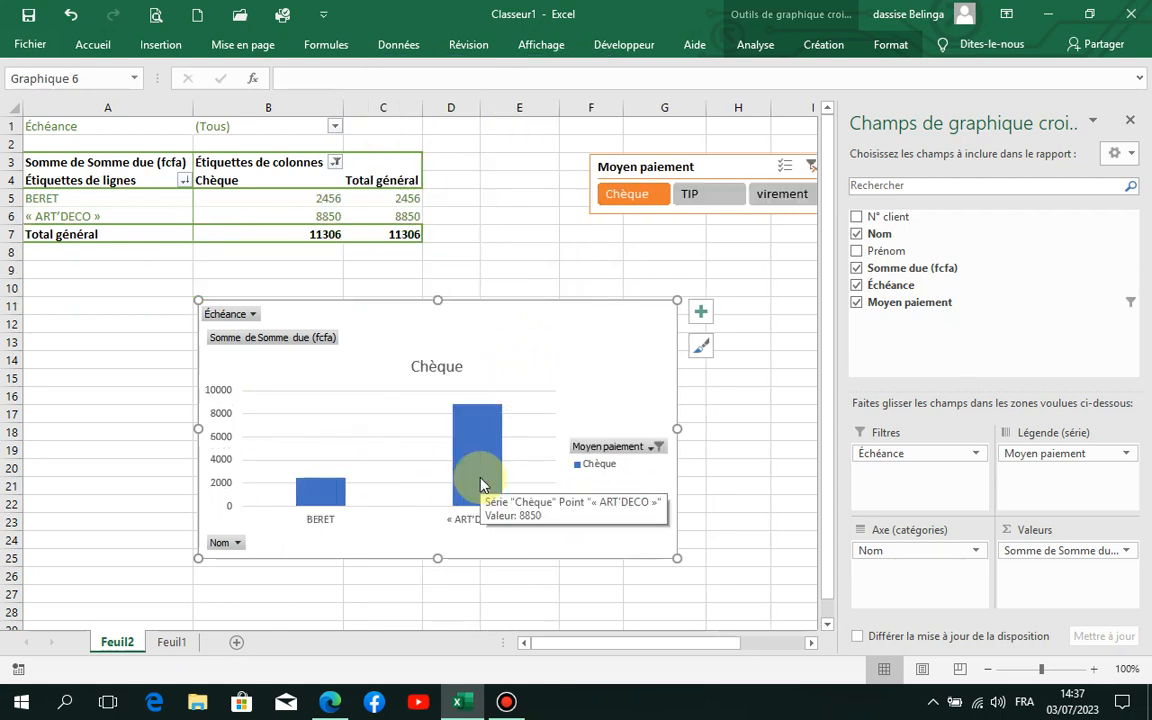
pyautogui.click(656, 445)
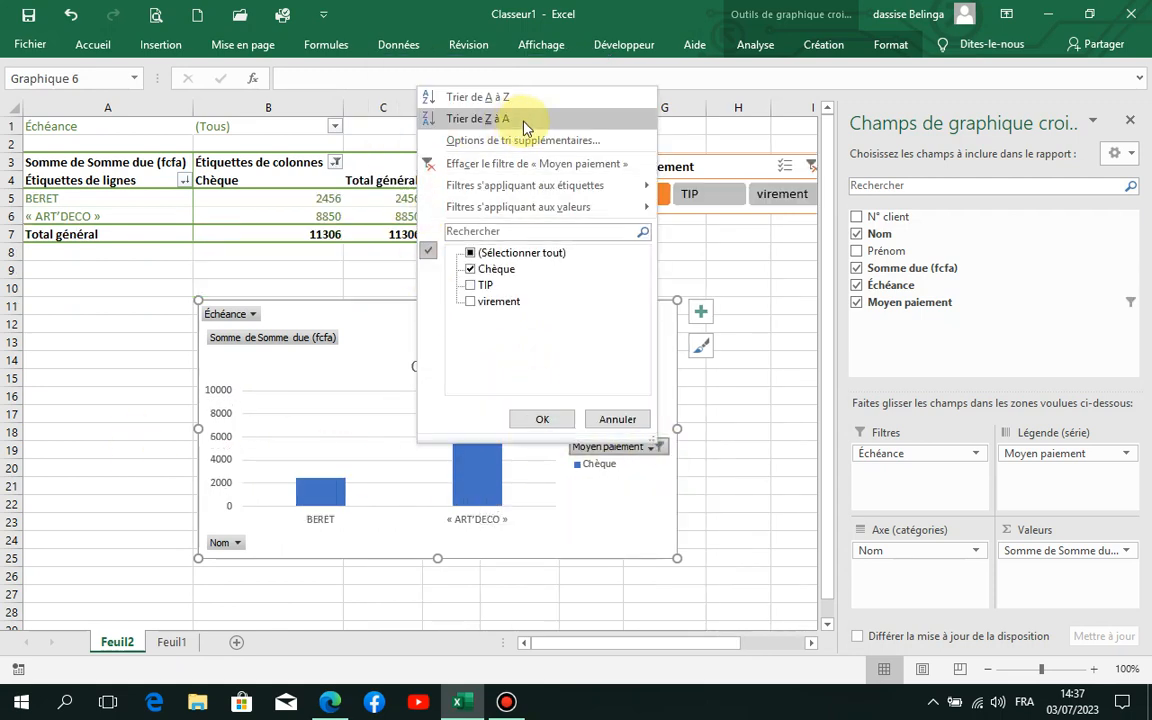
pyautogui.click(474, 163)
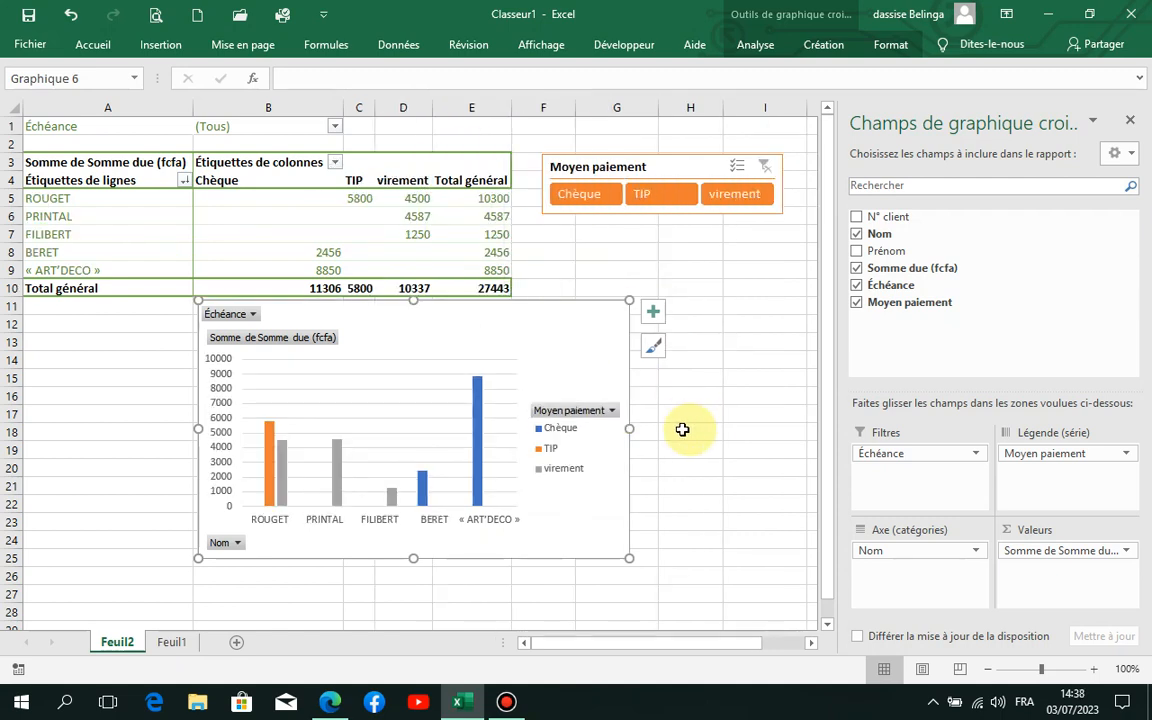
# Filter the pivot chart's Nom field to its first two clients, excluding the last three in the list
pyautogui.click(238, 545)
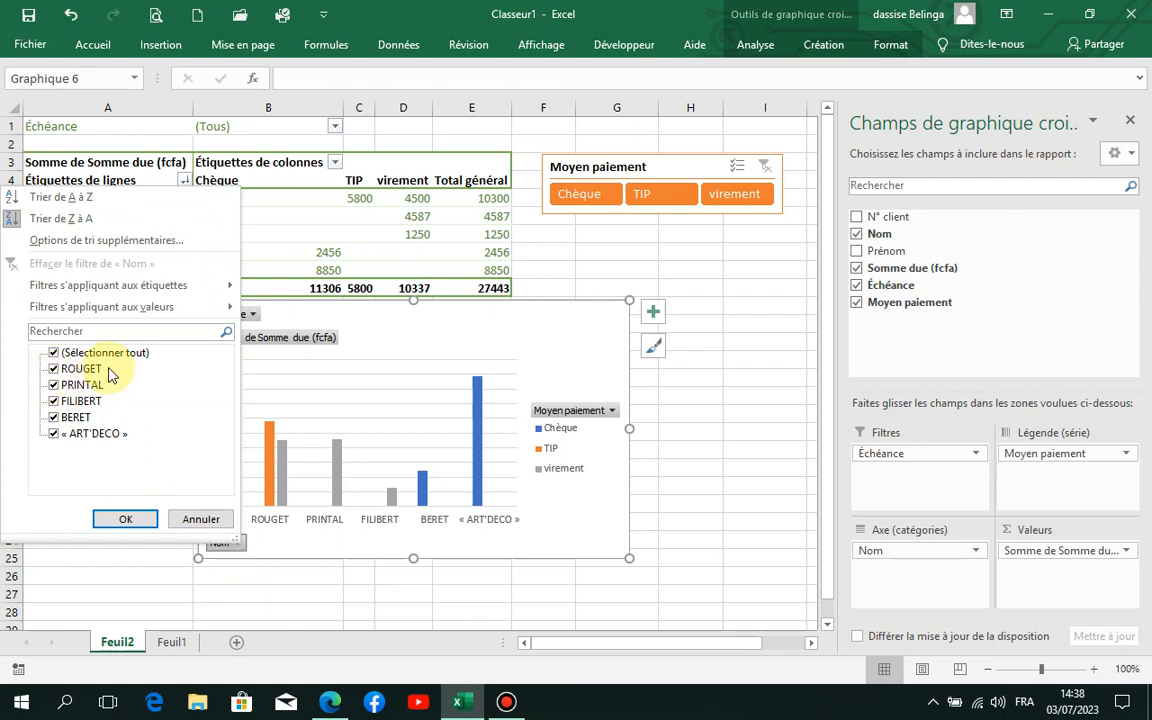
pyautogui.click(53, 433)
pyautogui.click(54, 417)
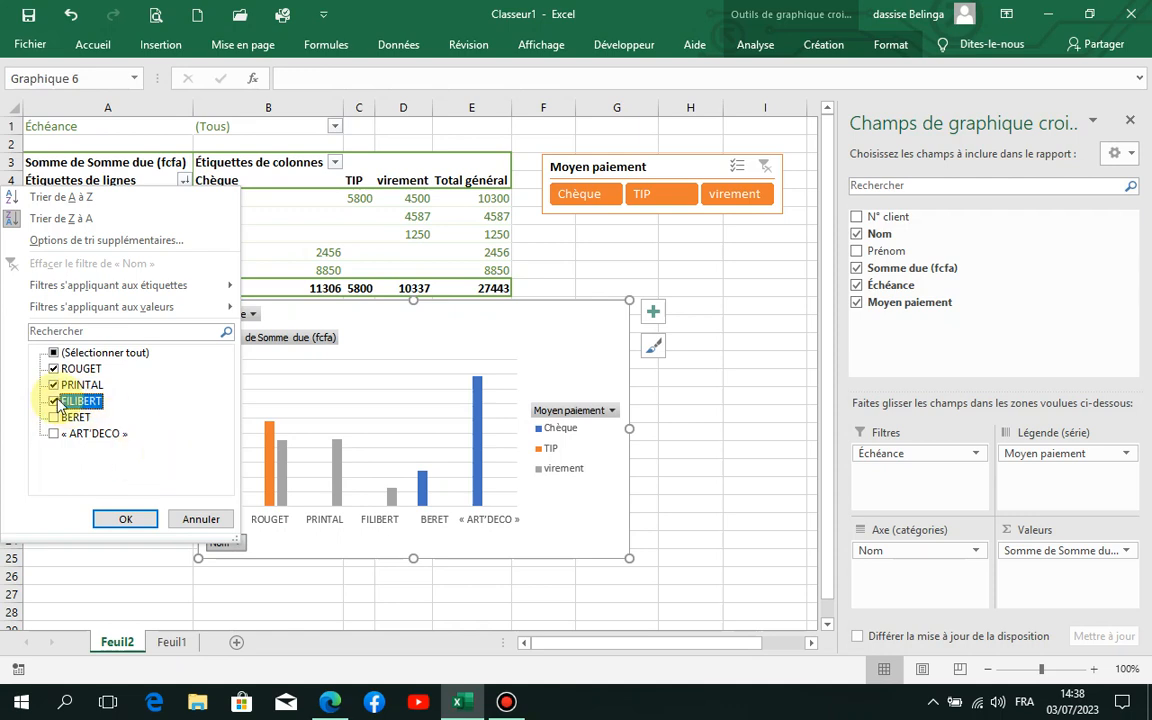
pyautogui.click(54, 400)
pyautogui.click(125, 521)
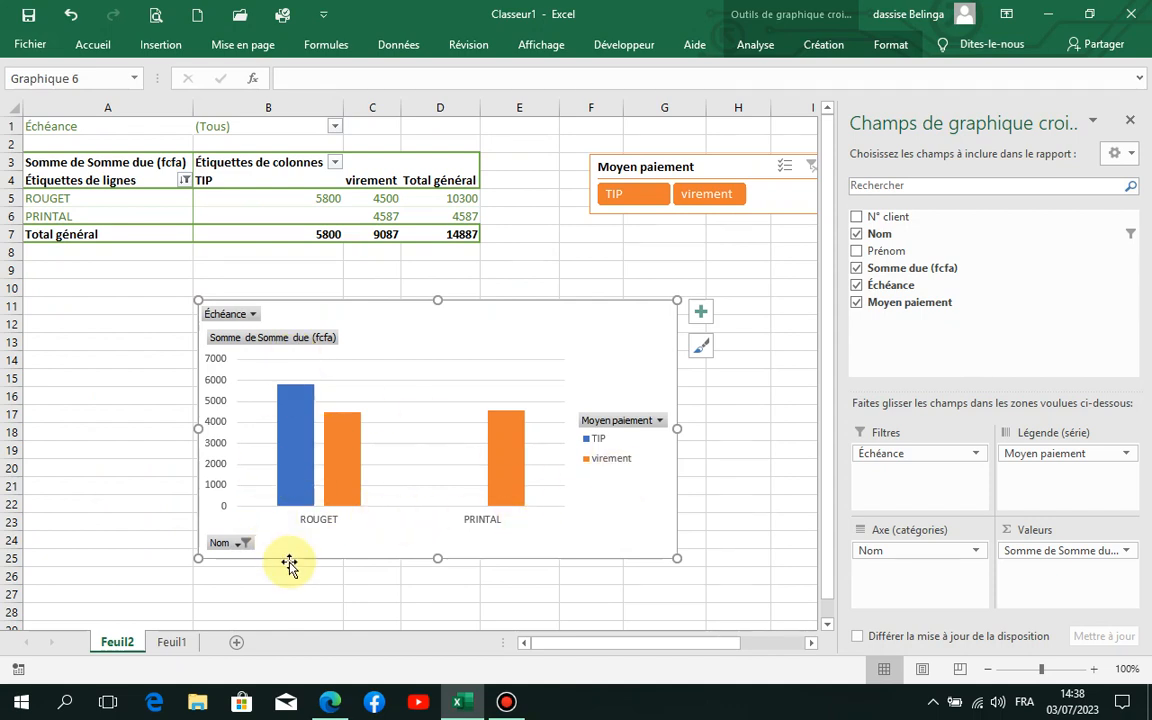
# Clear the Nom filter from the pivot chart and view the dates available in its Échéance filter
pyautogui.click(243, 543)
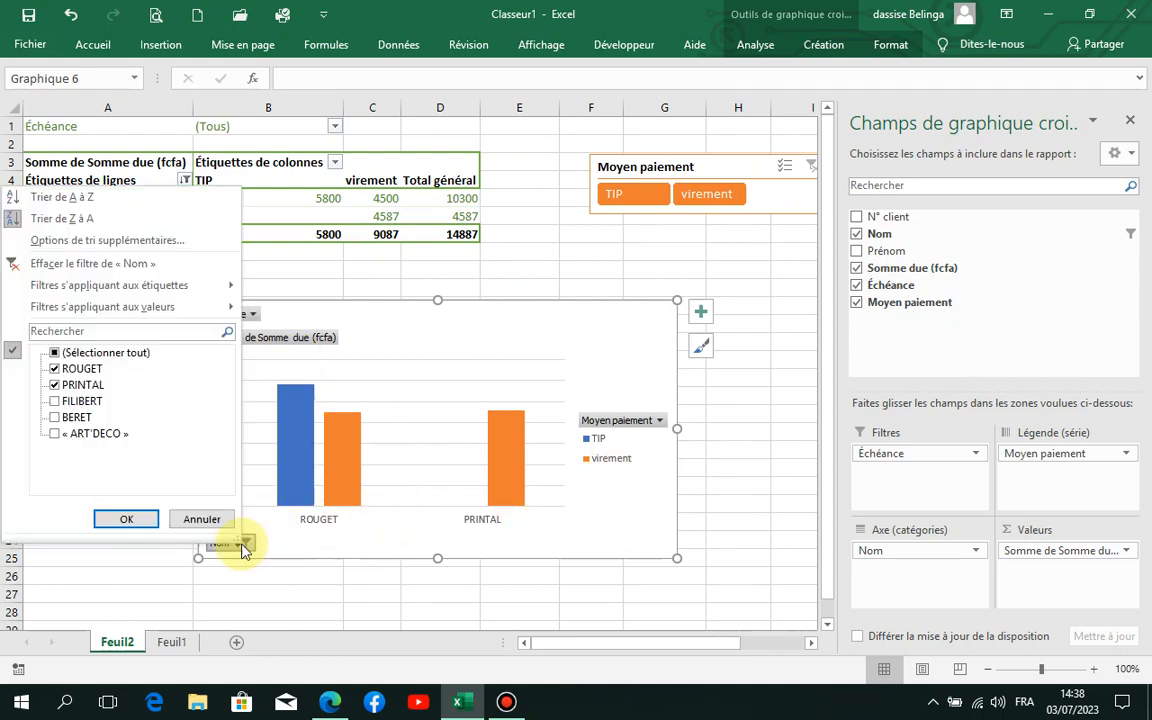
pyautogui.click(50, 262)
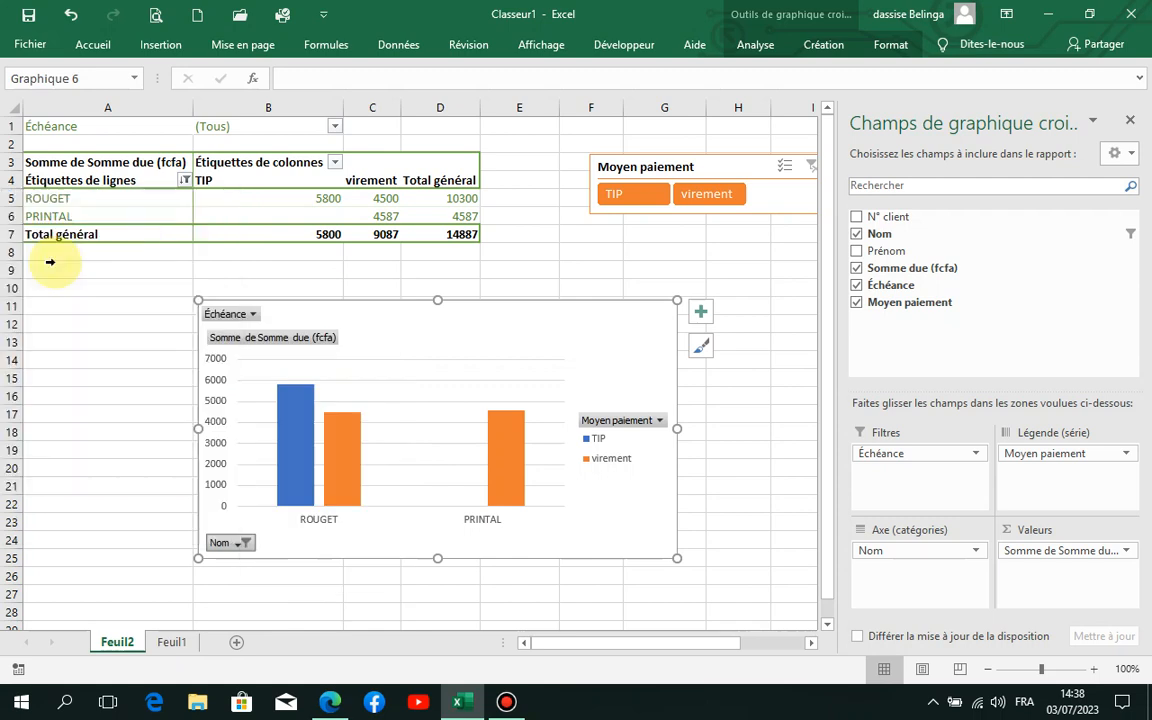
pyautogui.click(251, 315)
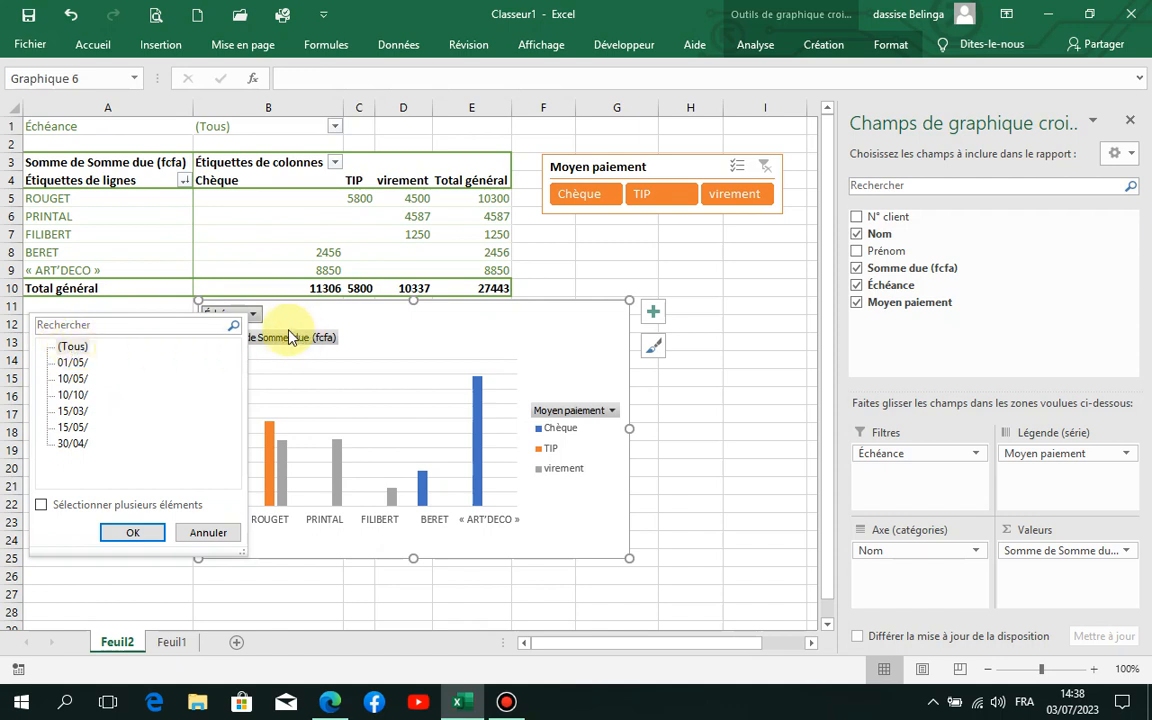
pyautogui.click(210, 536)
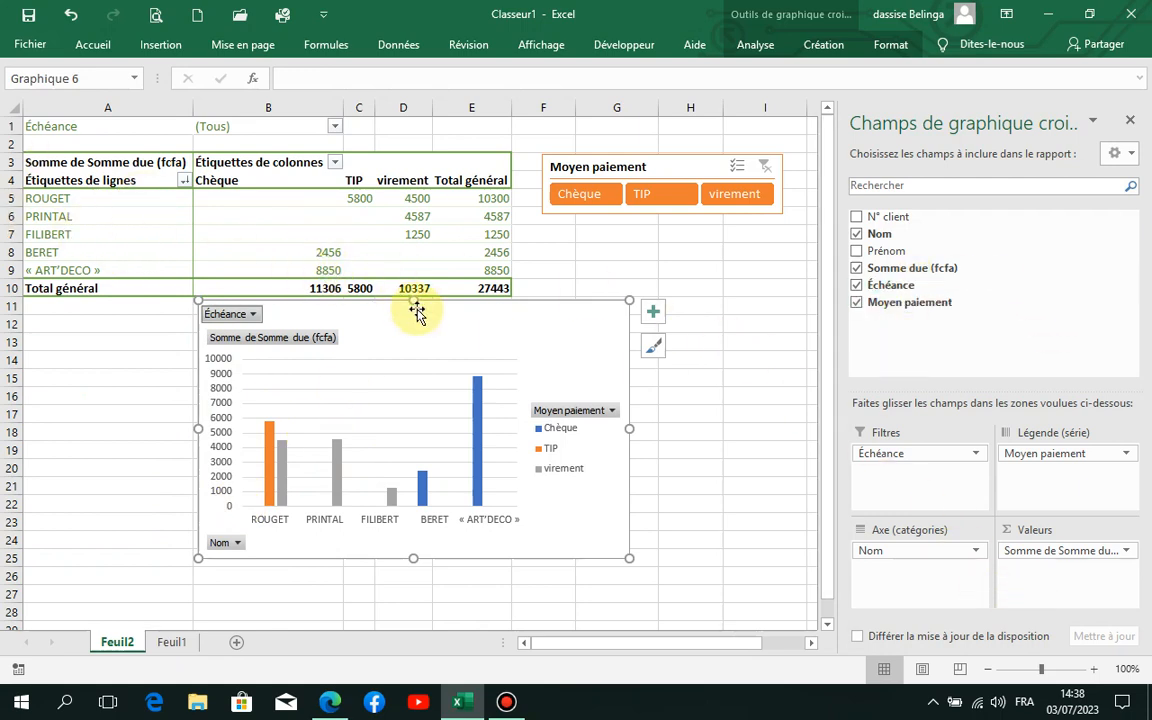
# Try switching the pivot chart's rows and columns, and switch them back to the original arrangement
pyautogui.click(767, 46)
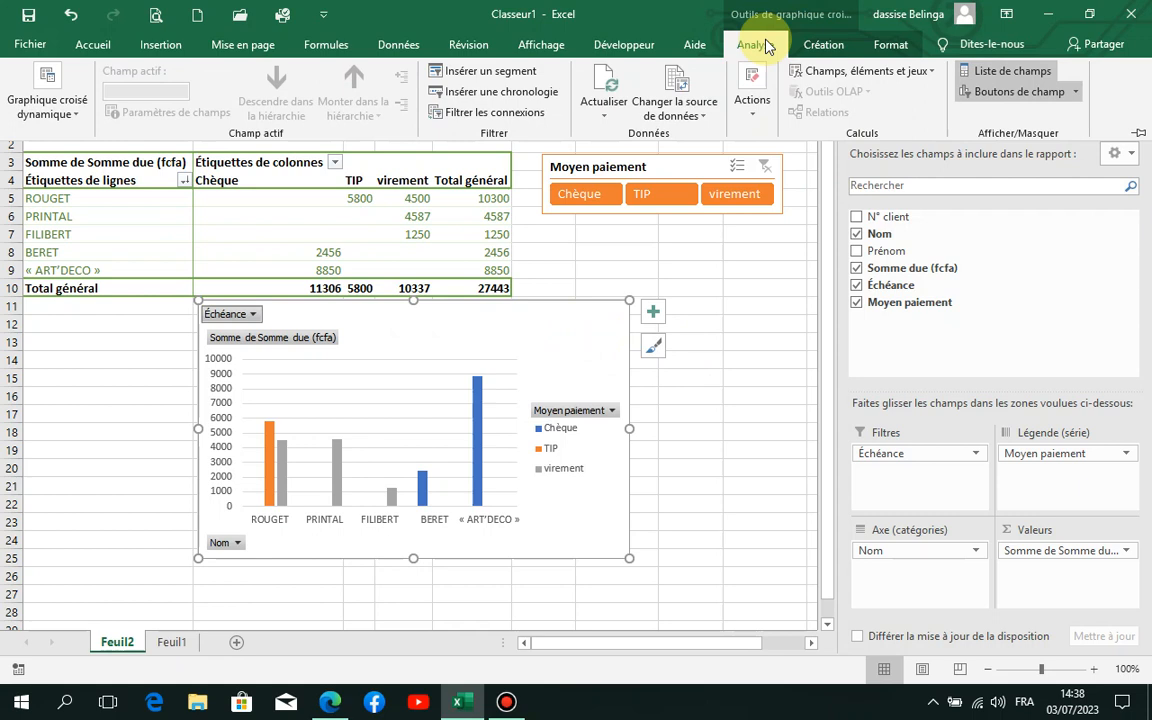
pyautogui.click(822, 46)
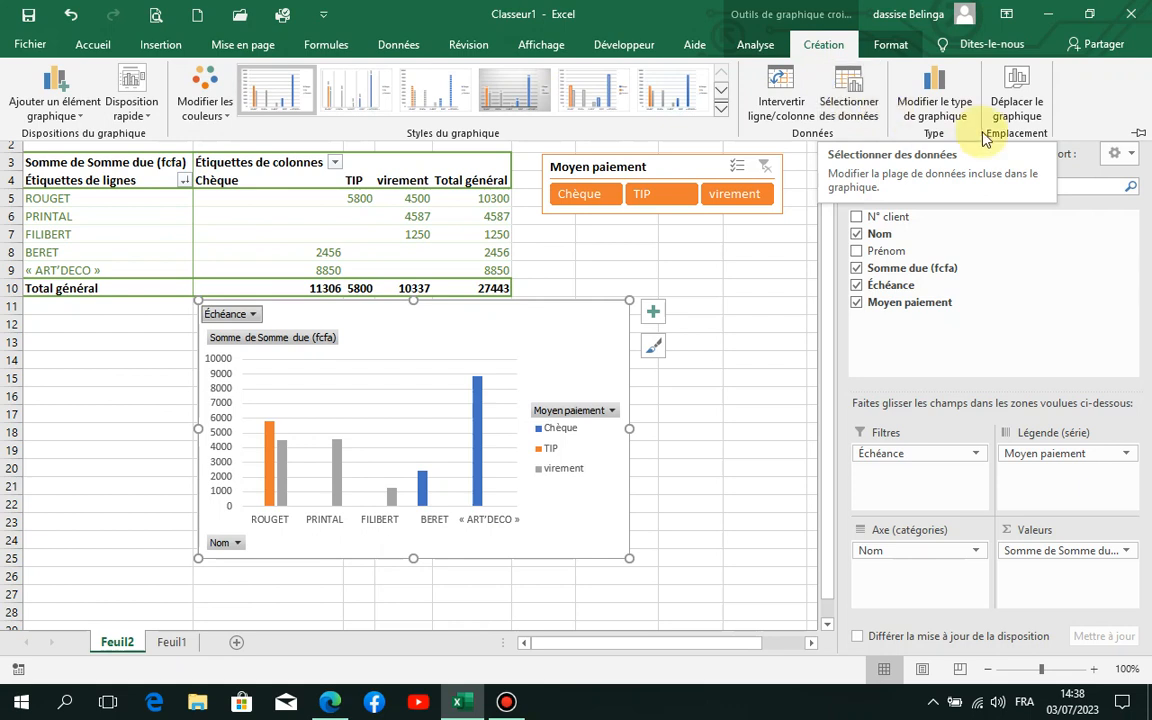
pyautogui.click(786, 88)
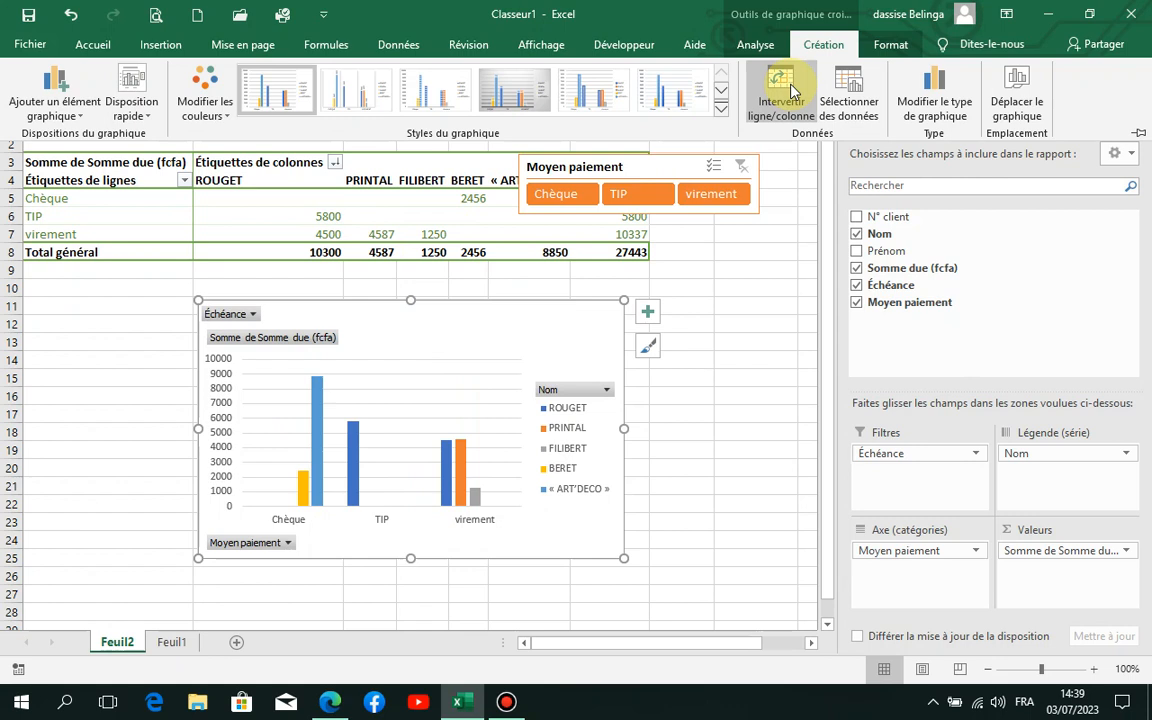
pyautogui.click(776, 90)
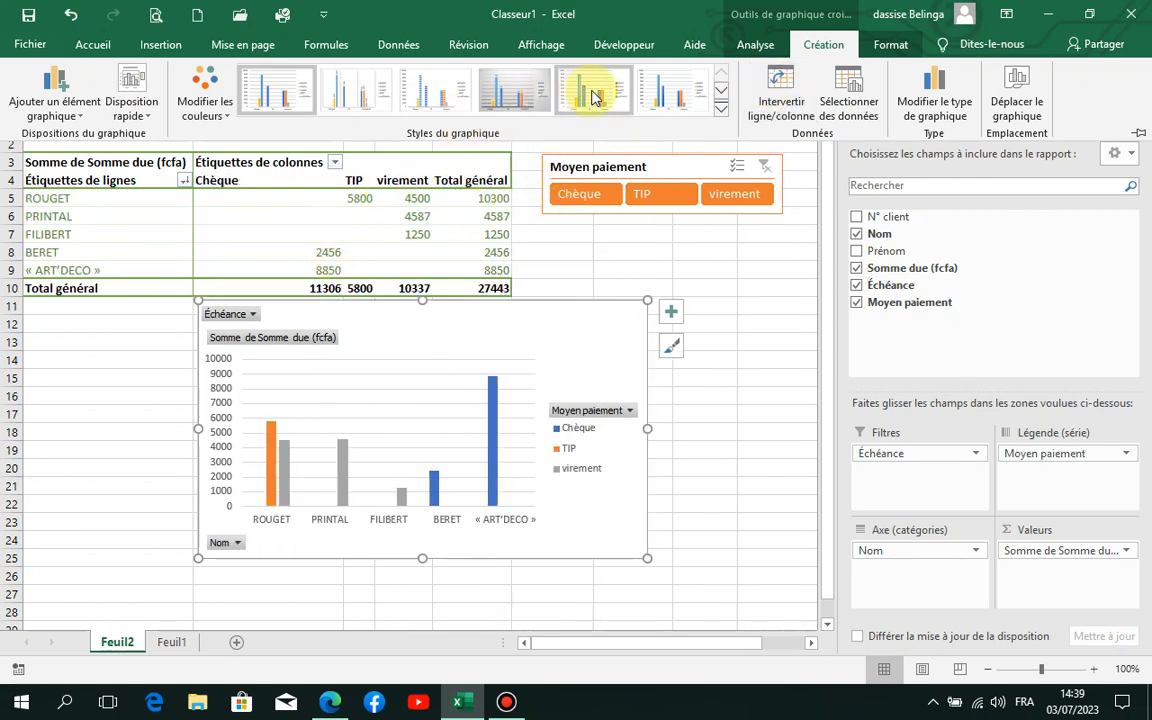
# Examine the chart styles and colour palettes available for the pivot chart
pyautogui.click(721, 106)
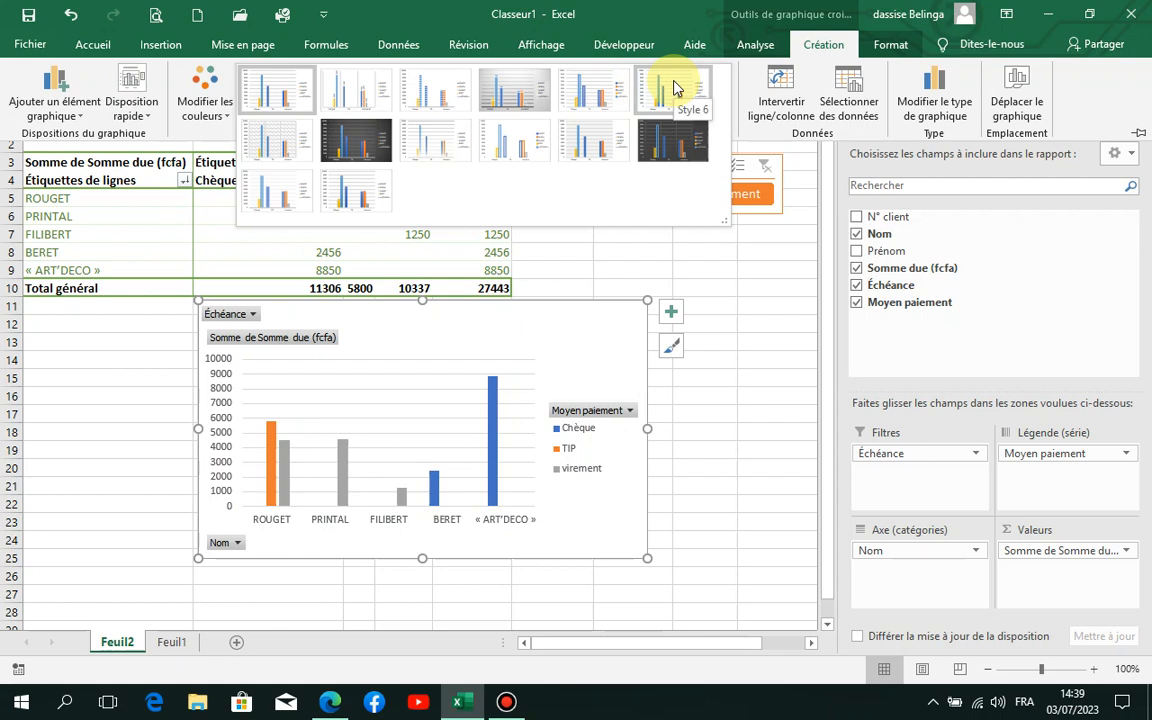
pyautogui.click(815, 47)
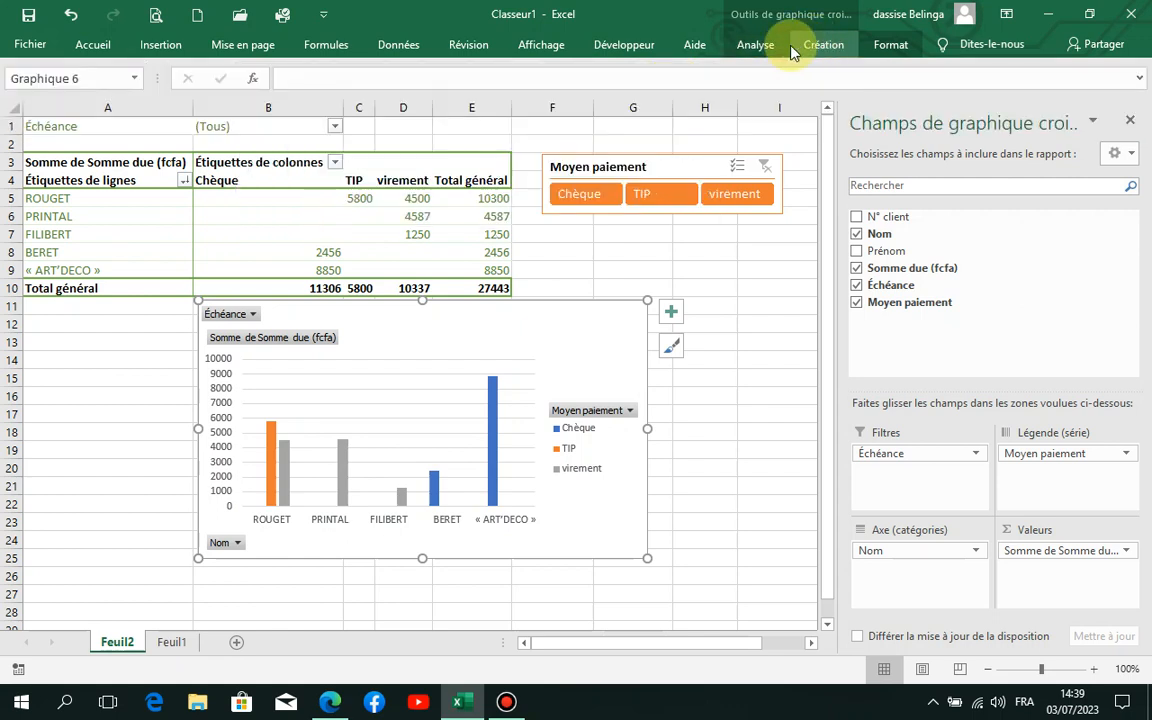
pyautogui.click(824, 46)
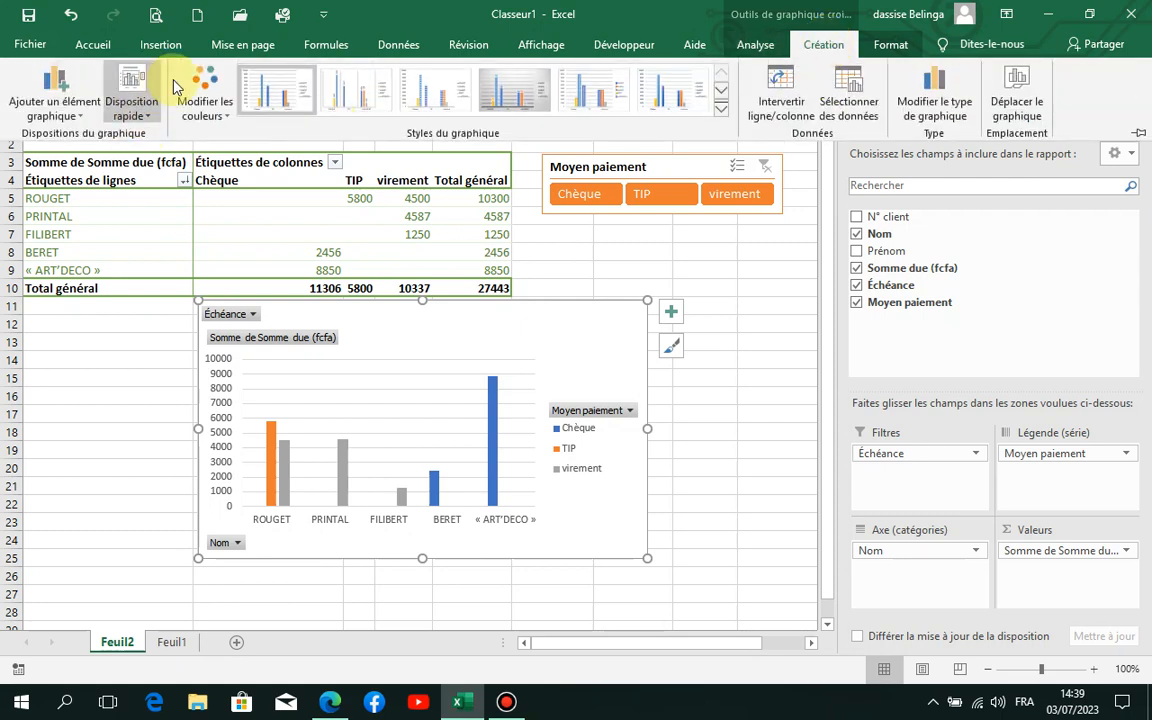
pyautogui.click(230, 108)
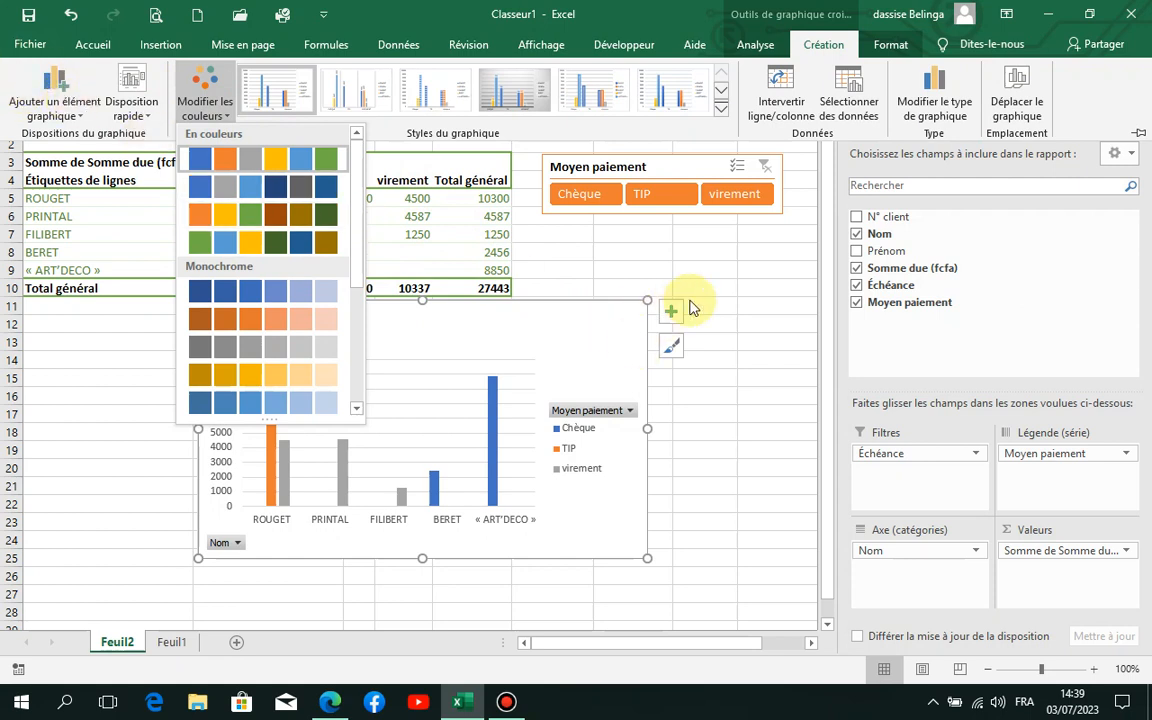
pyautogui.click(599, 319)
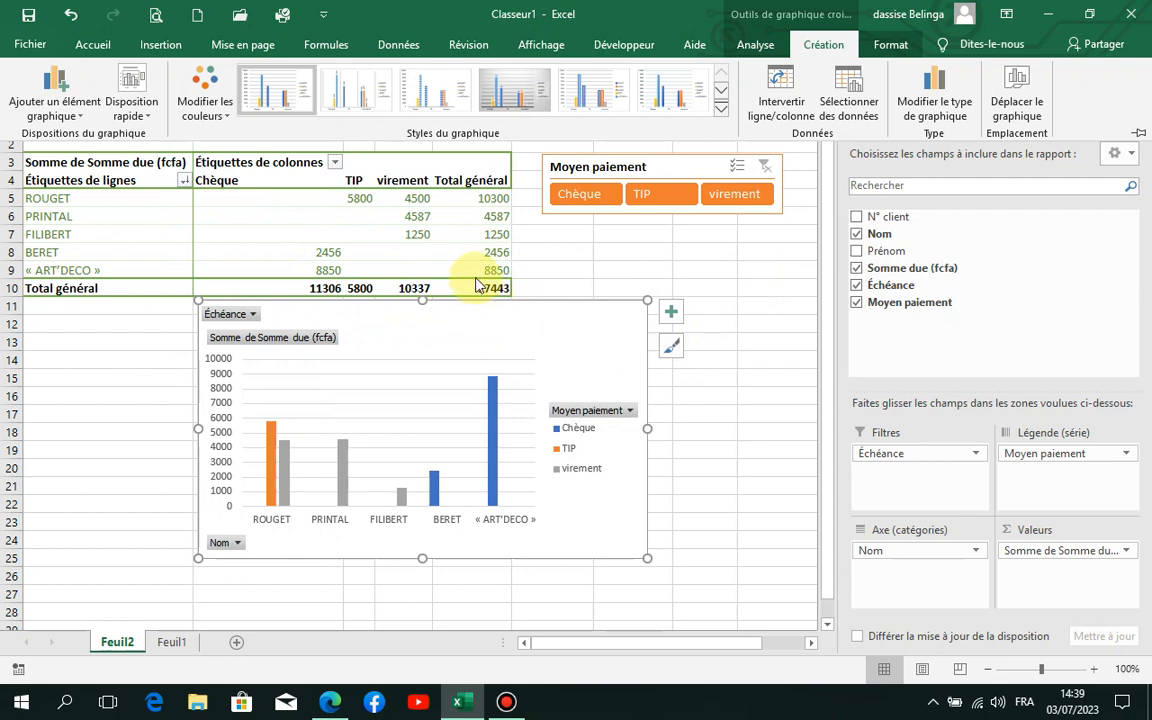
pyautogui.hotkey('ctrl', 'F1')
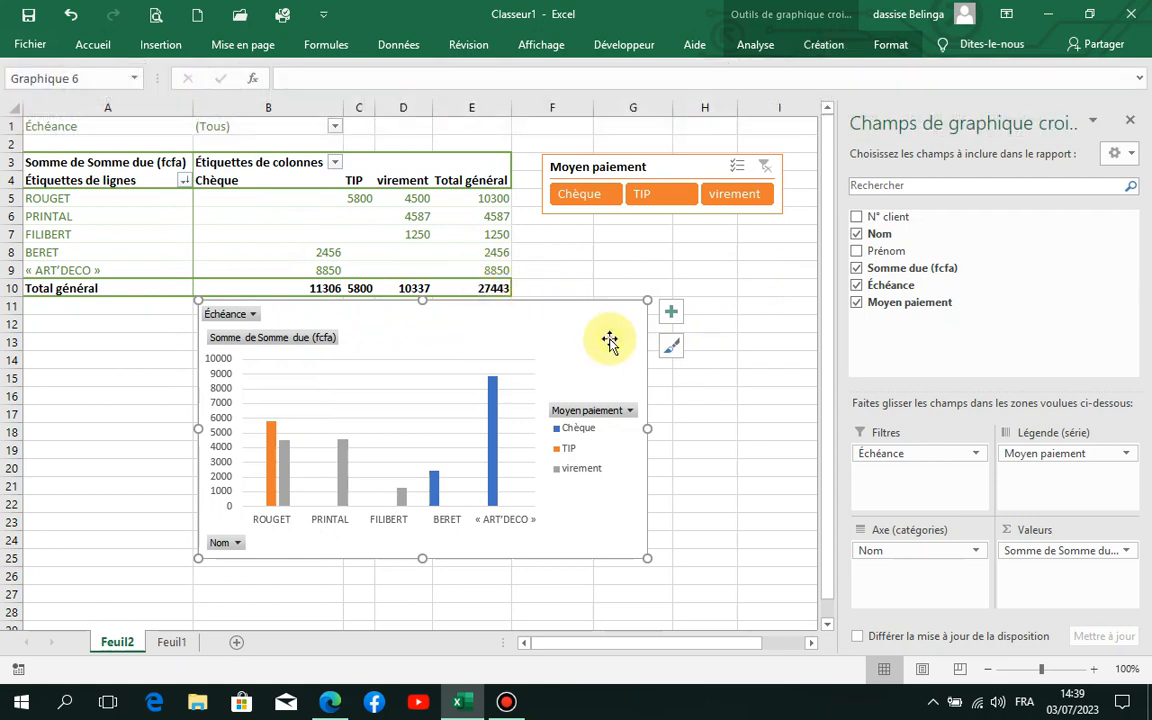
# View the list of chart elements that can be shown on the pivot chart
pyautogui.click(670, 316)
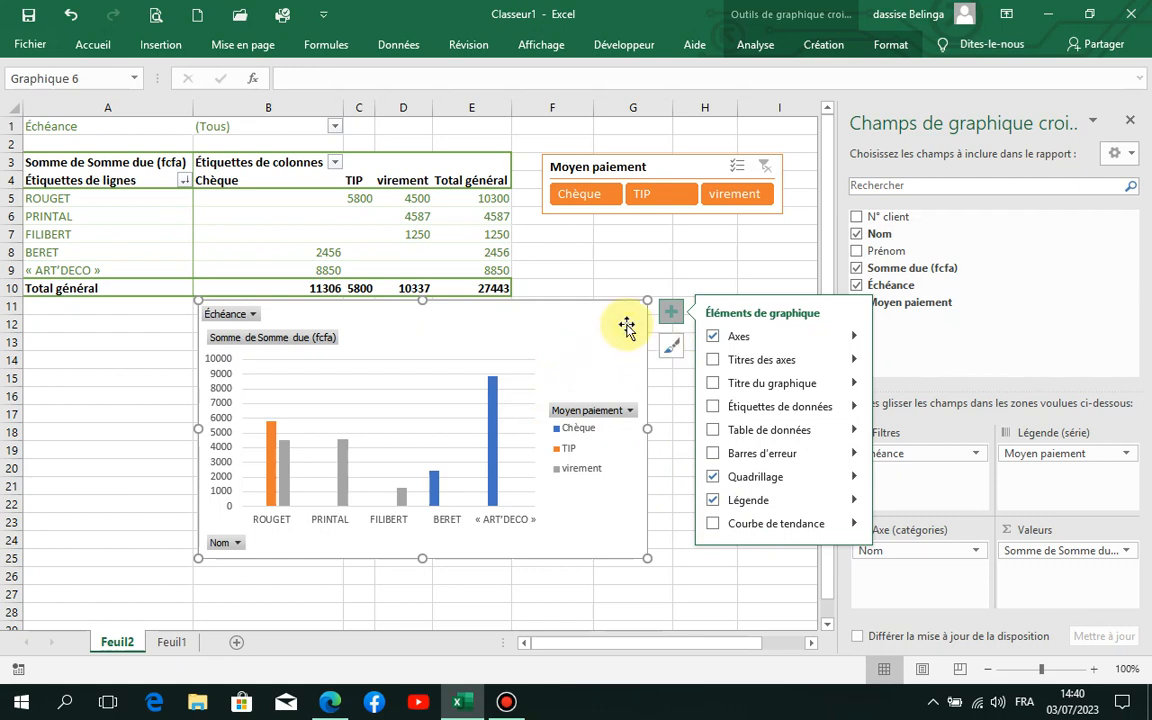
pyautogui.click(434, 234)
pyautogui.click(597, 326)
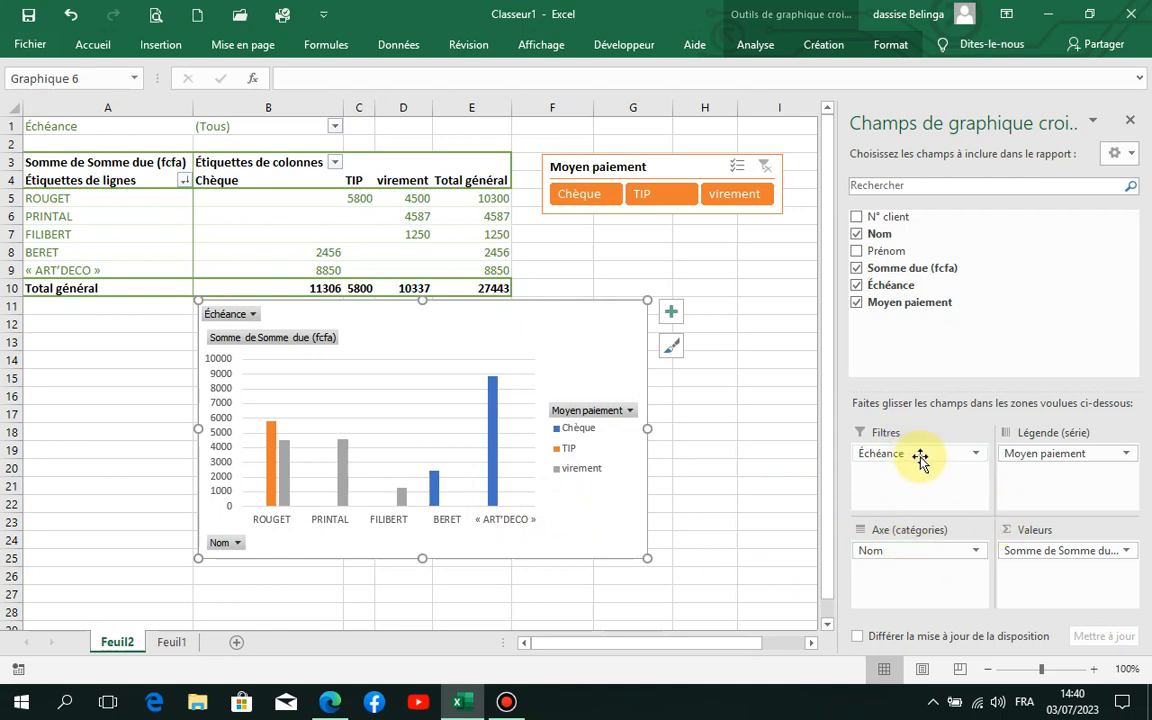
# Remove the Échéance field from the pivot chart, and try removing Moyen paiement before undoing that last removal
pyautogui.click(857, 287)
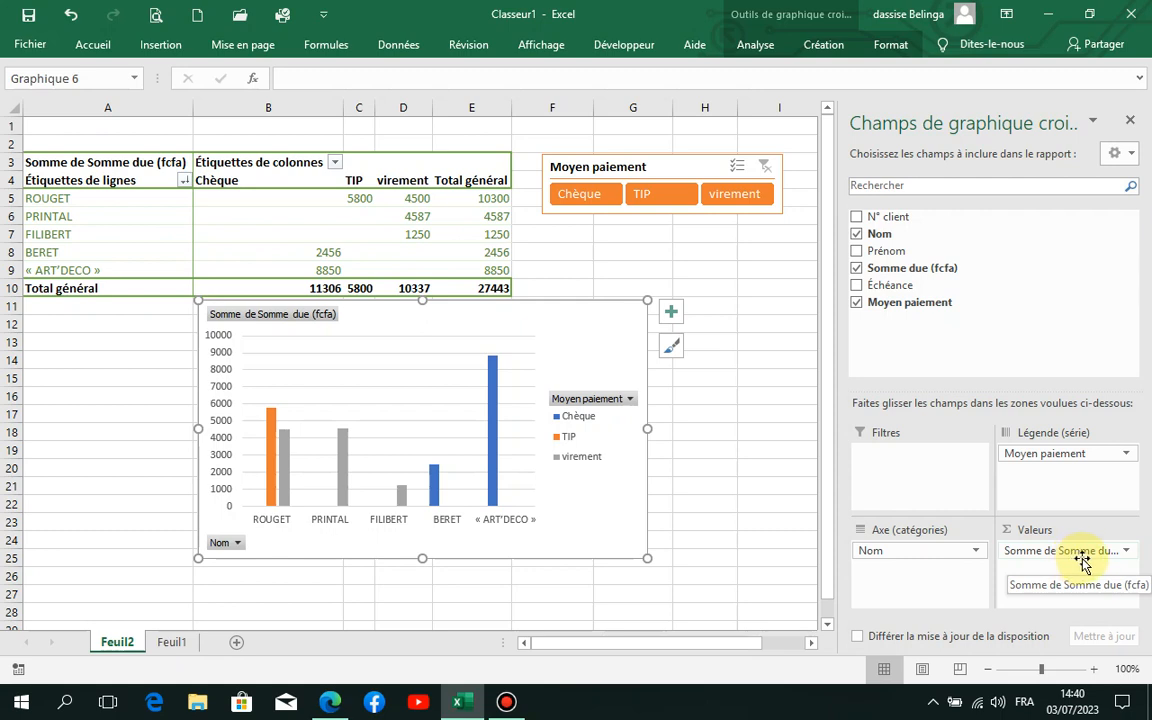
pyautogui.click(856, 302)
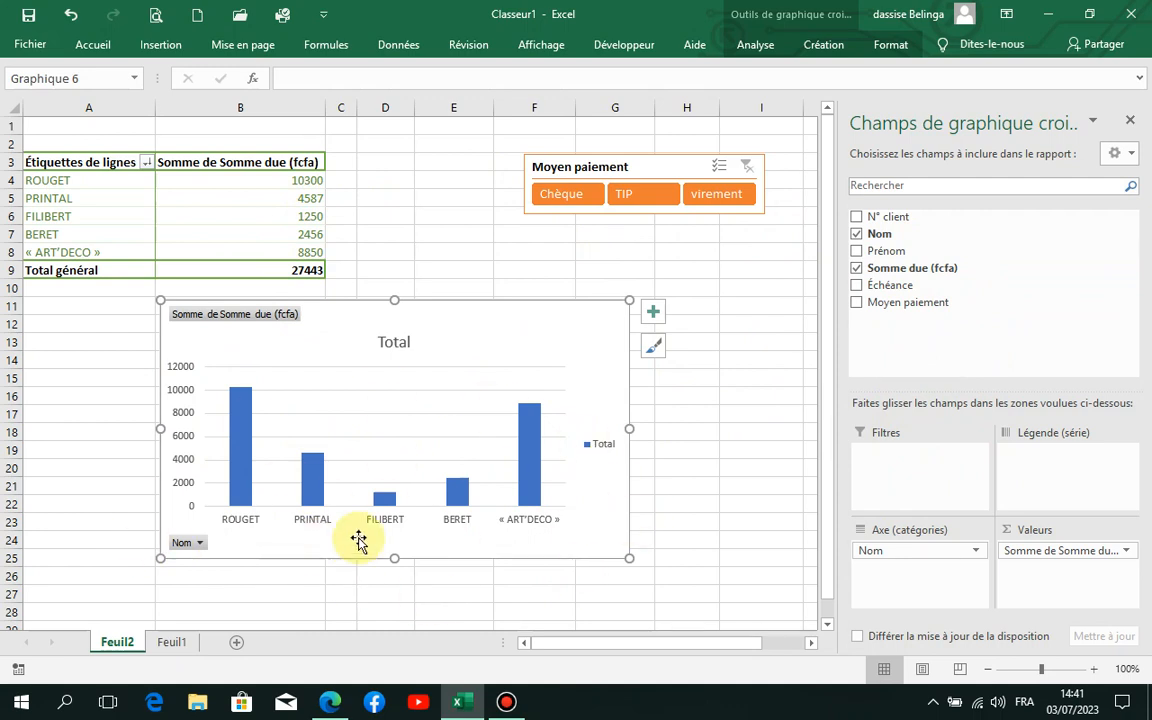
pyautogui.click(72, 16)
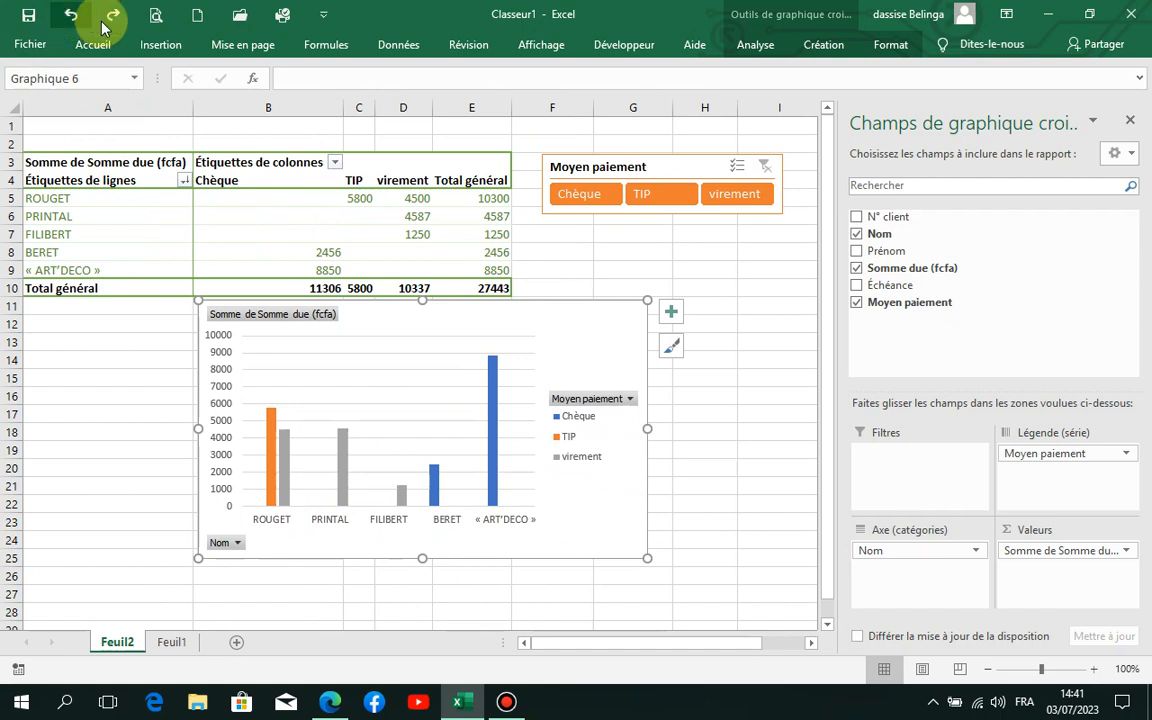
# Filter the data to Chèque with the Moyen paiement slicer and move the slicer closer to the pivot table
pyautogui.click(590, 203)
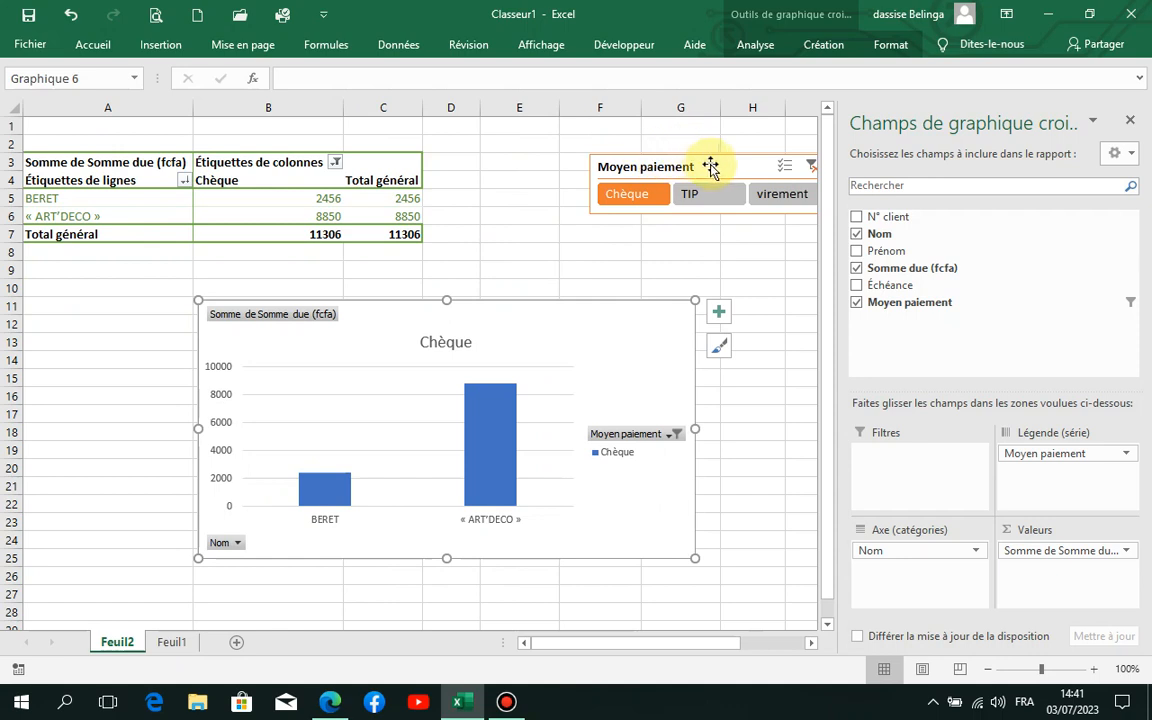
pyautogui.moveTo(714, 167); pyautogui.dragTo(590, 158)
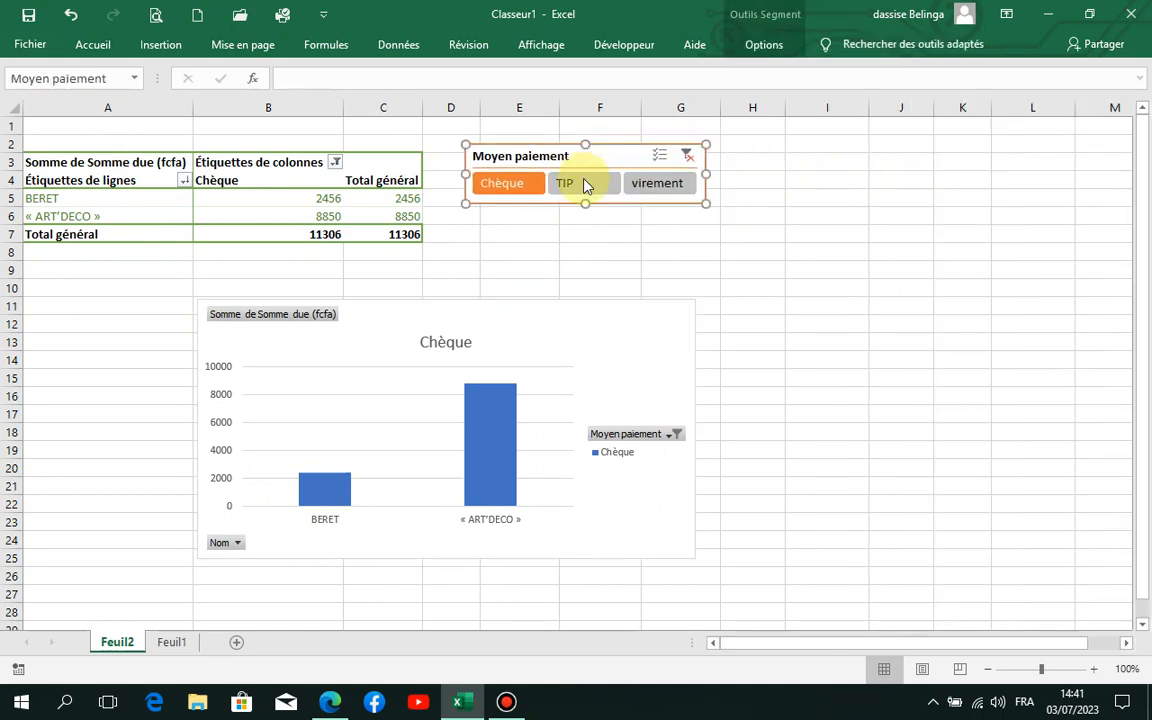
# Switch the Moyen paiement slicer between TIP, virement and Chèque, ending on virement
pyautogui.click(586, 185)
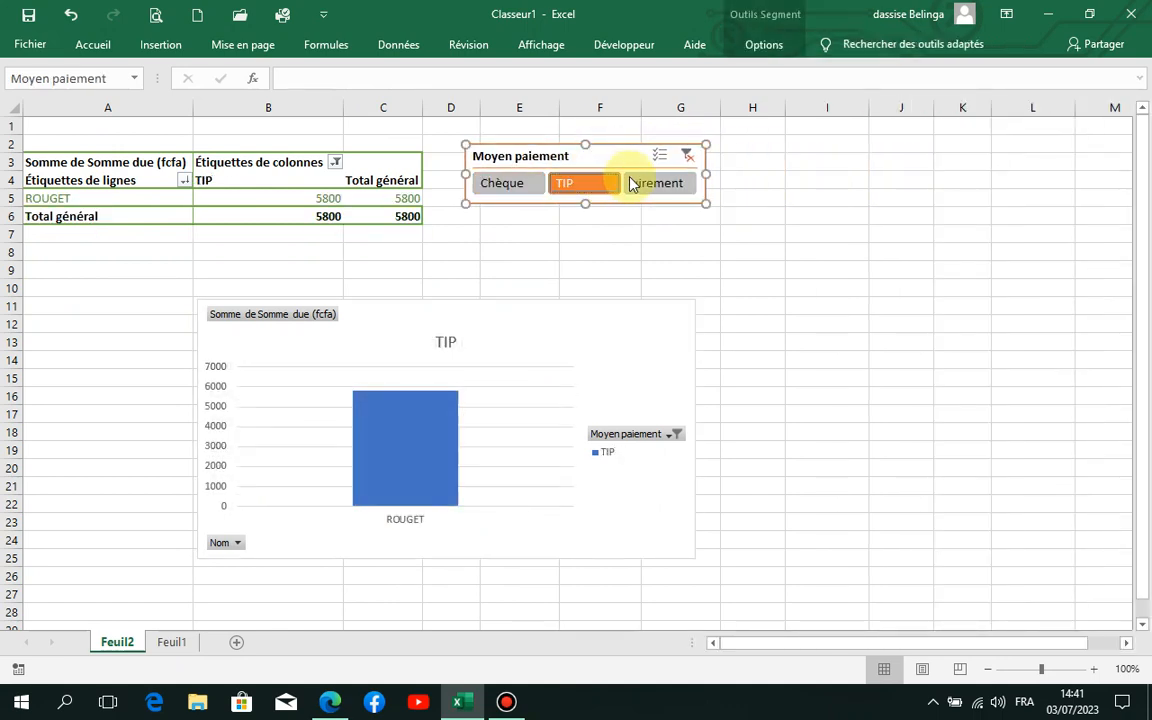
pyautogui.click(640, 180)
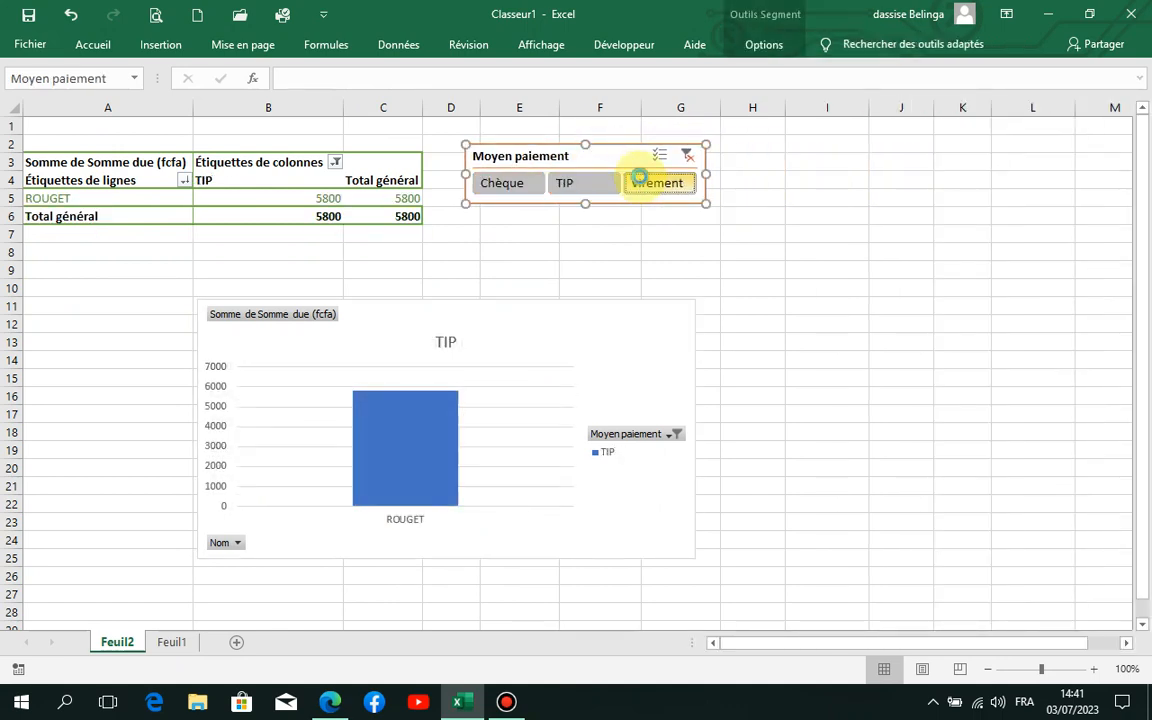
pyautogui.click(518, 188)
pyautogui.click(563, 185)
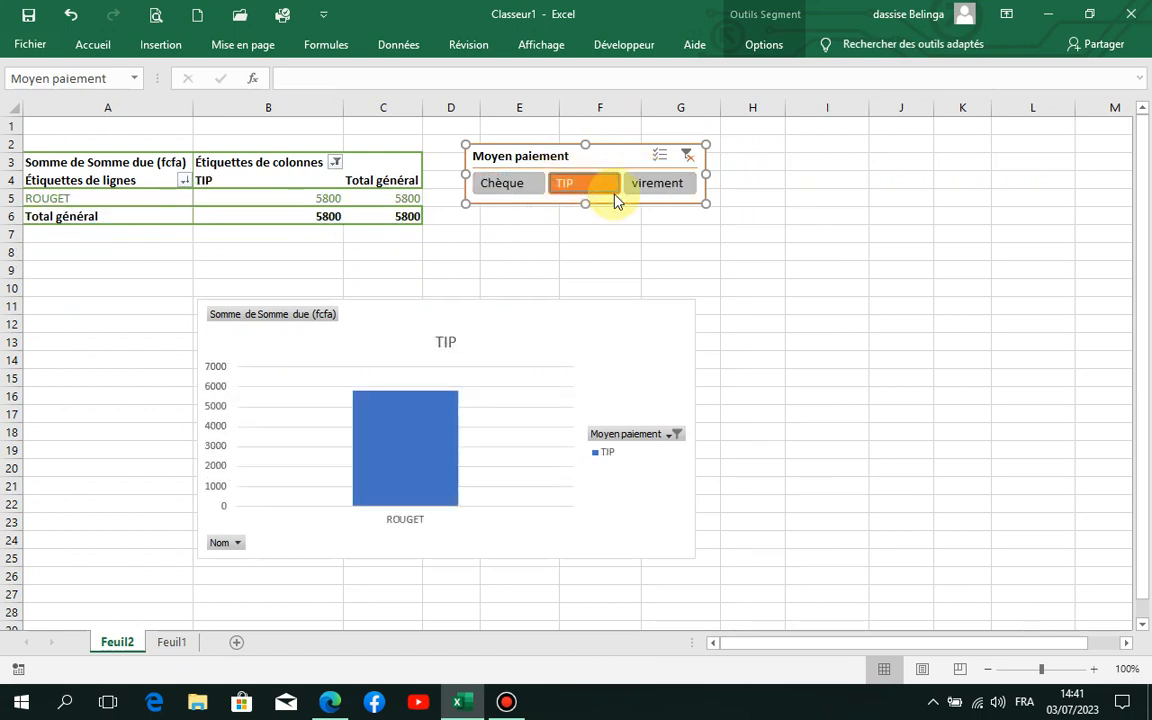
pyautogui.click(662, 190)
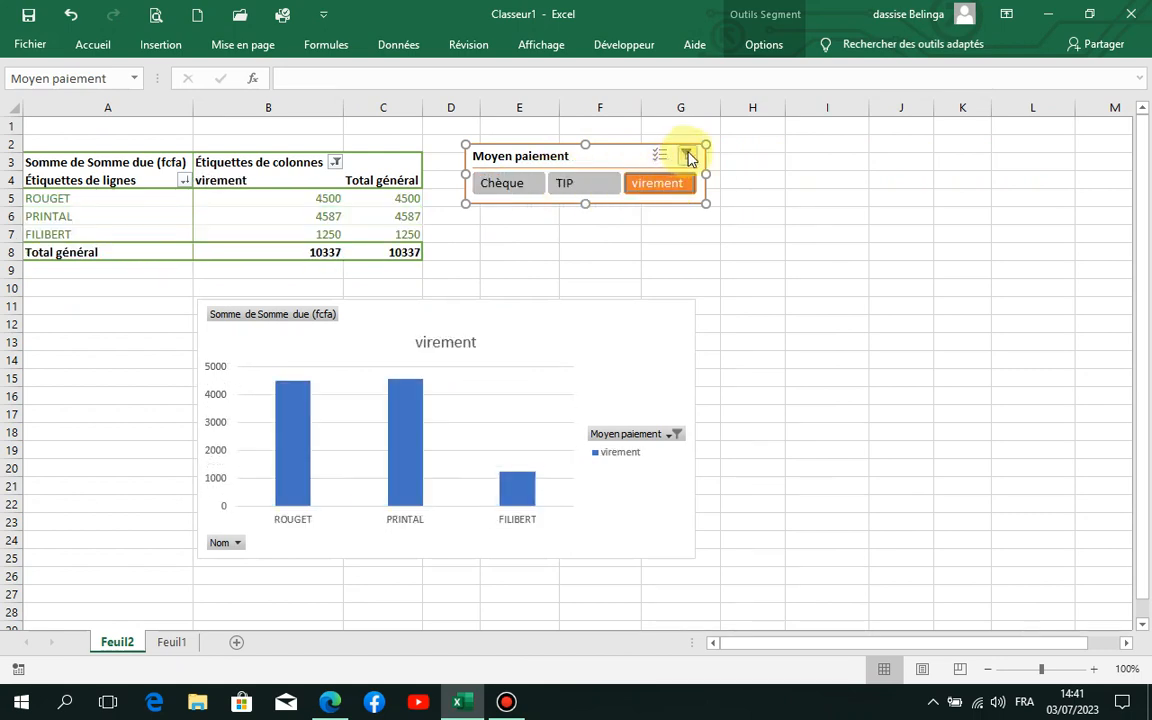
# Clear the Moyen paiement slicer filter and remove the Moyen paiement field from the pivot chart
pyautogui.click(688, 155)
pyautogui.click(366, 251)
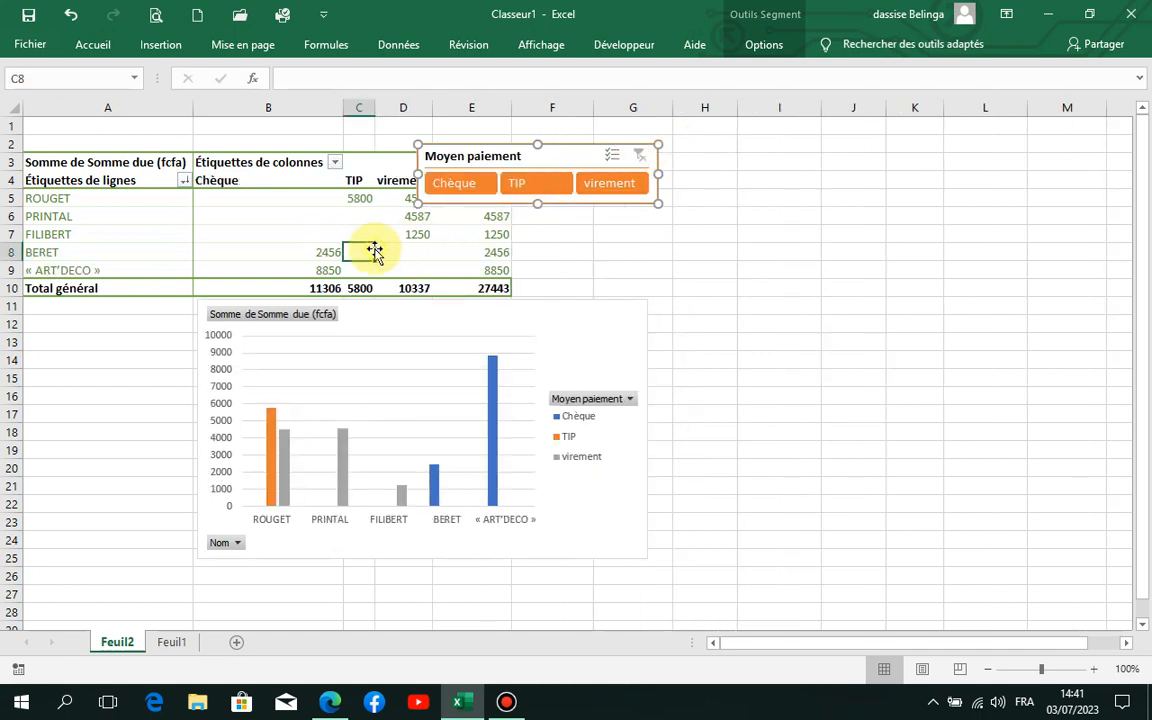
pyautogui.click(594, 334)
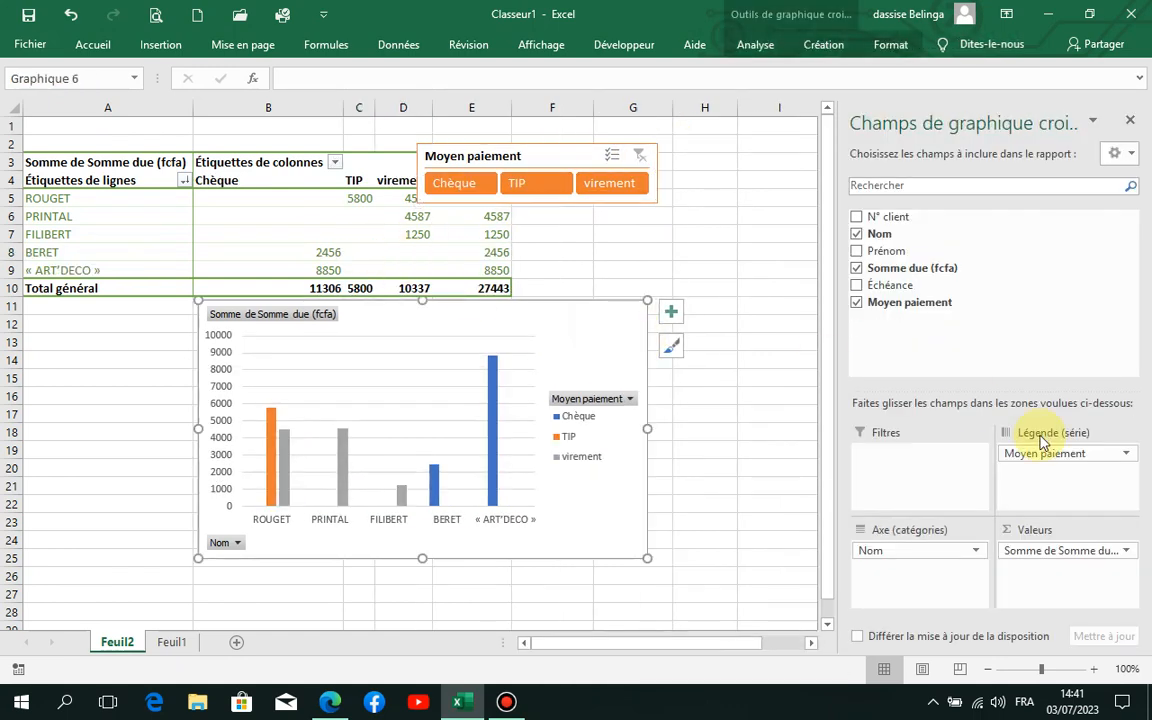
pyautogui.click(856, 302)
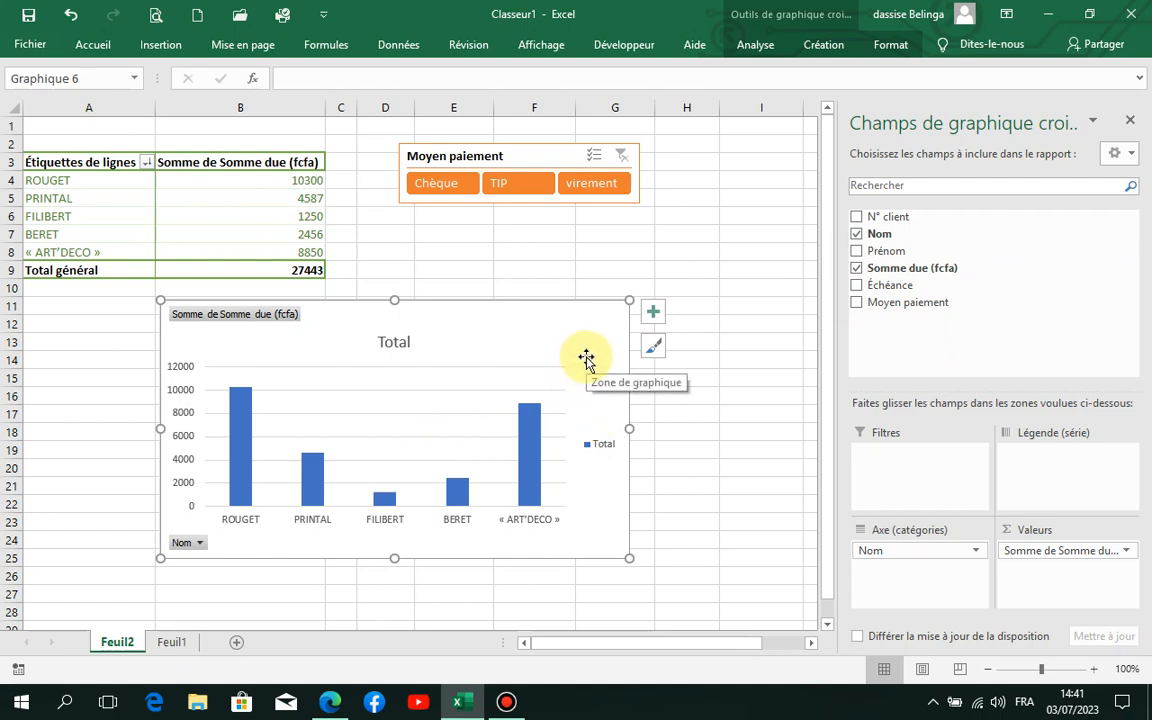
# Sort the pivot table's Somme de Somme due (fcfa) values from smallest to largest
pyautogui.click(283, 182)
pyautogui.rightClick(285, 186)
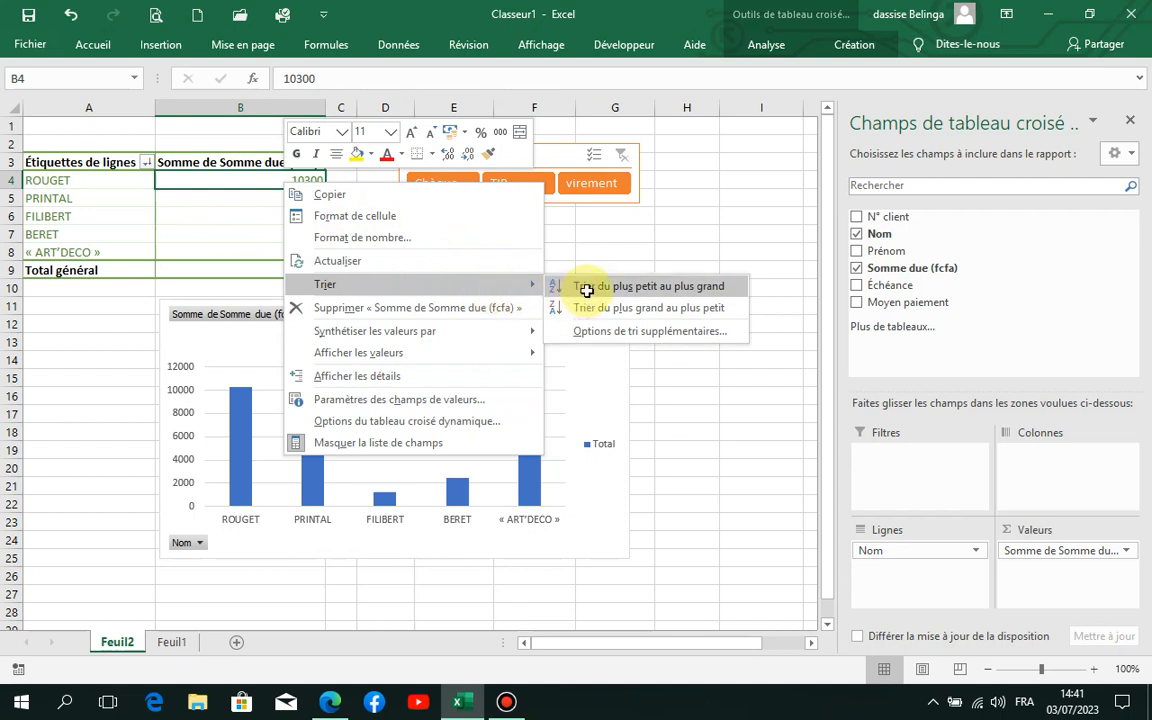
pyautogui.click(625, 287)
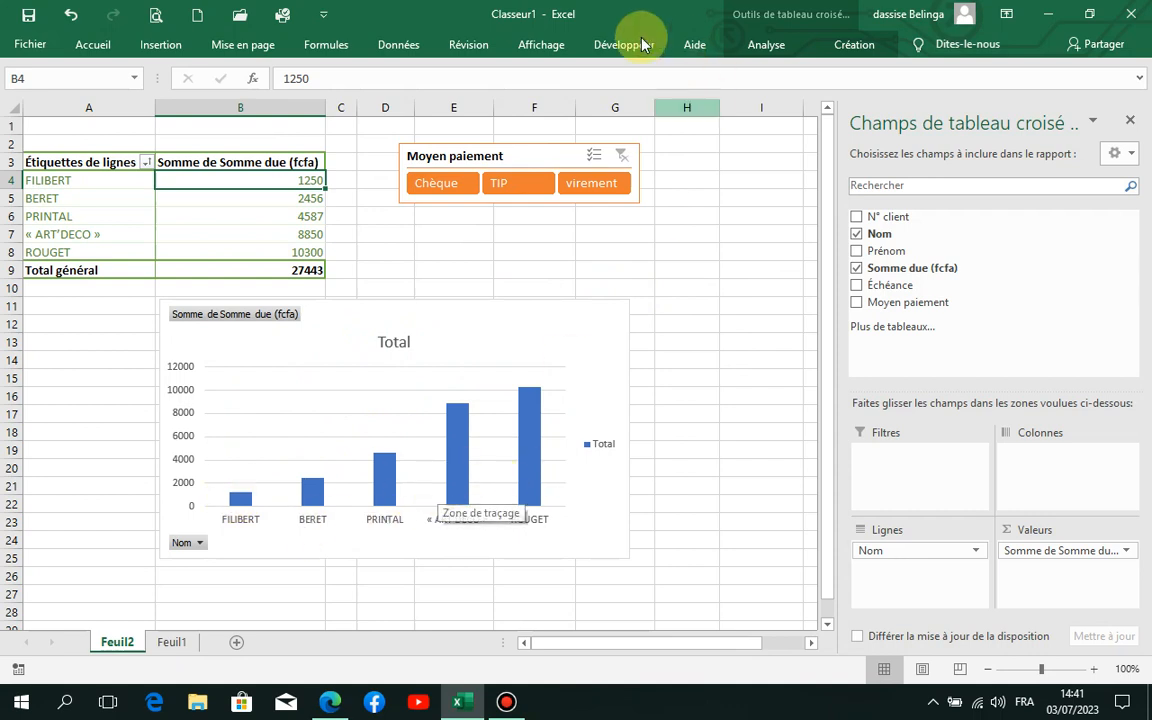
pyautogui.click(281, 164)
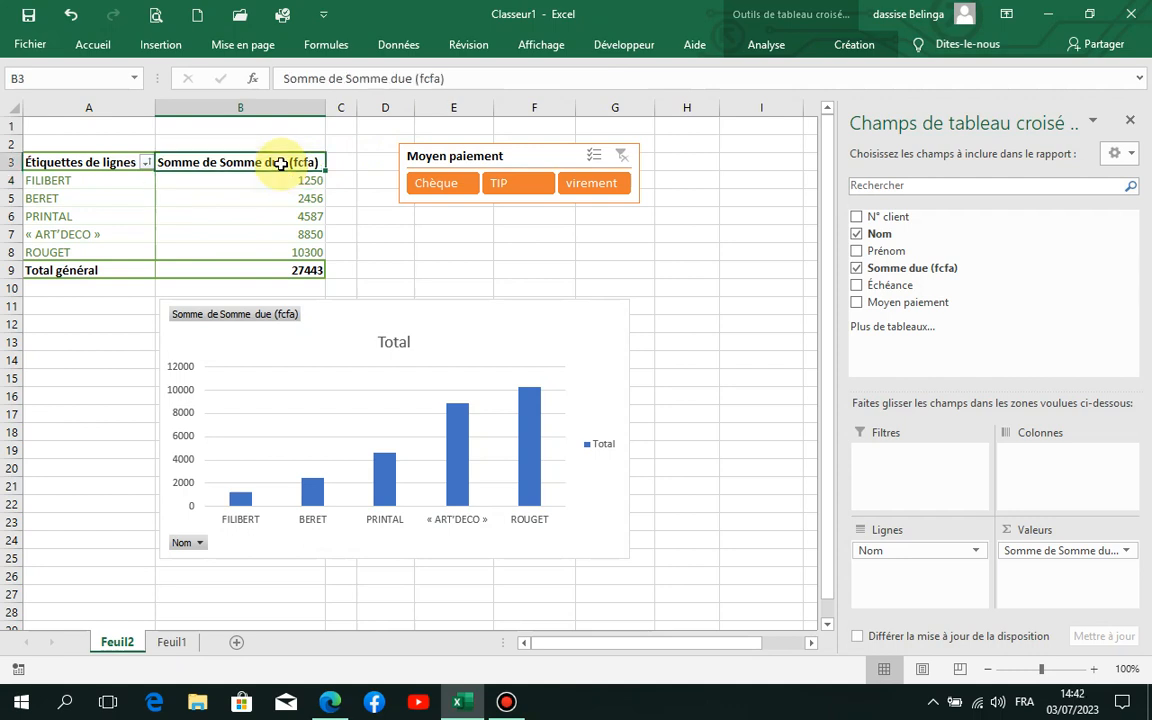
pyautogui.rightClick(281, 164)
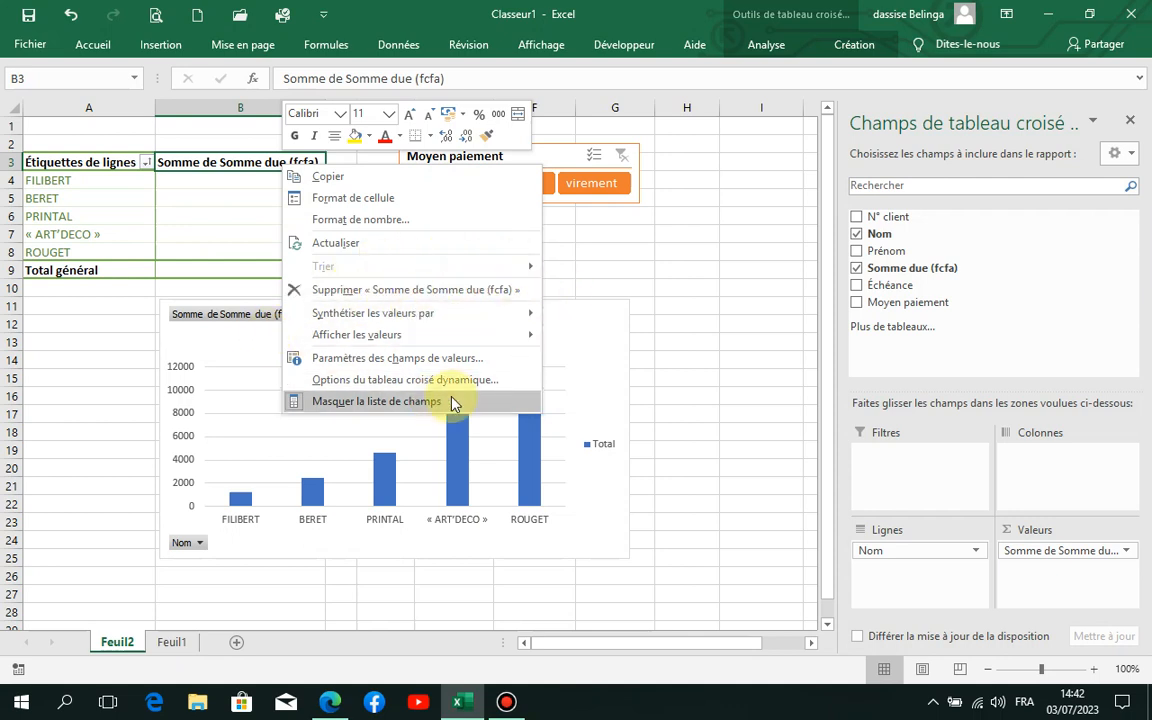
pyautogui.press('Escape')
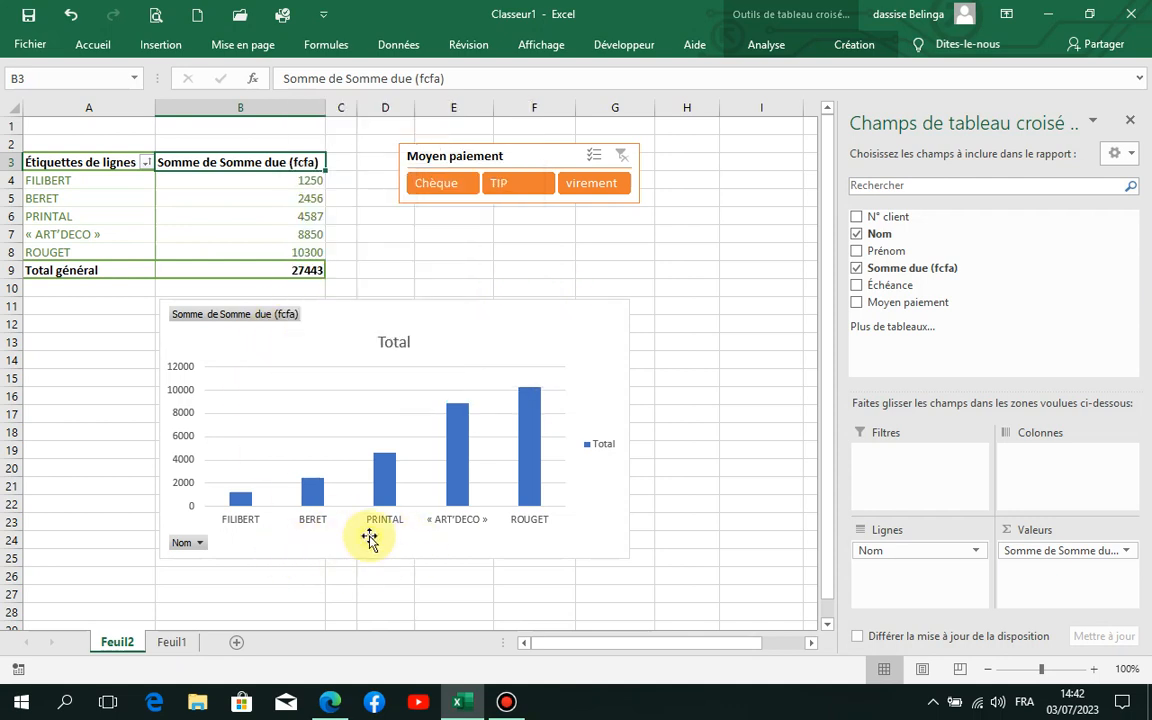
# Toggle the pivot chart's field buttons off and on, leaving them hidden
pyautogui.click(257, 317)
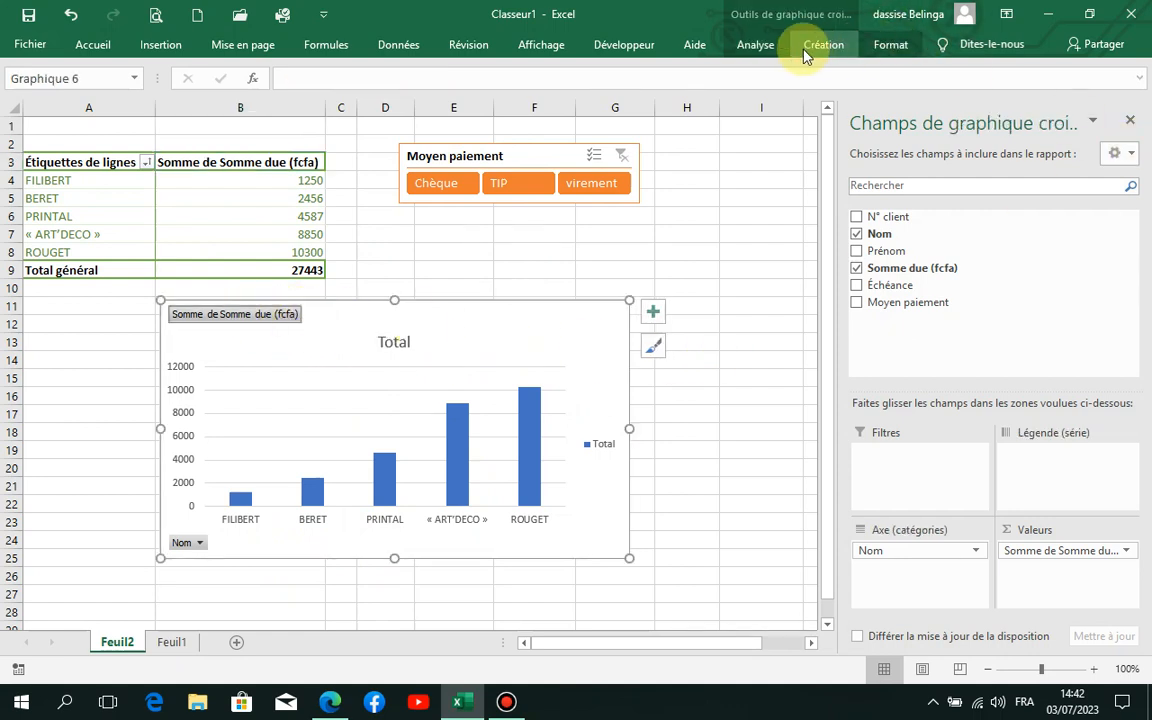
pyautogui.click(756, 46)
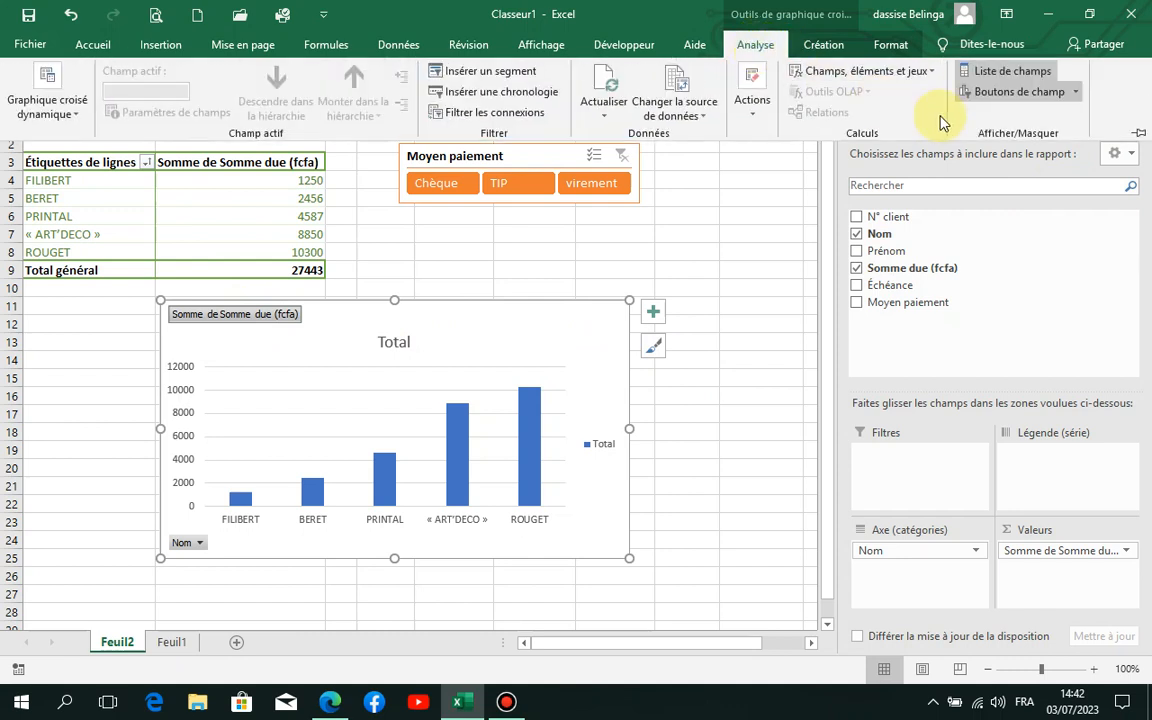
pyautogui.click(1036, 98)
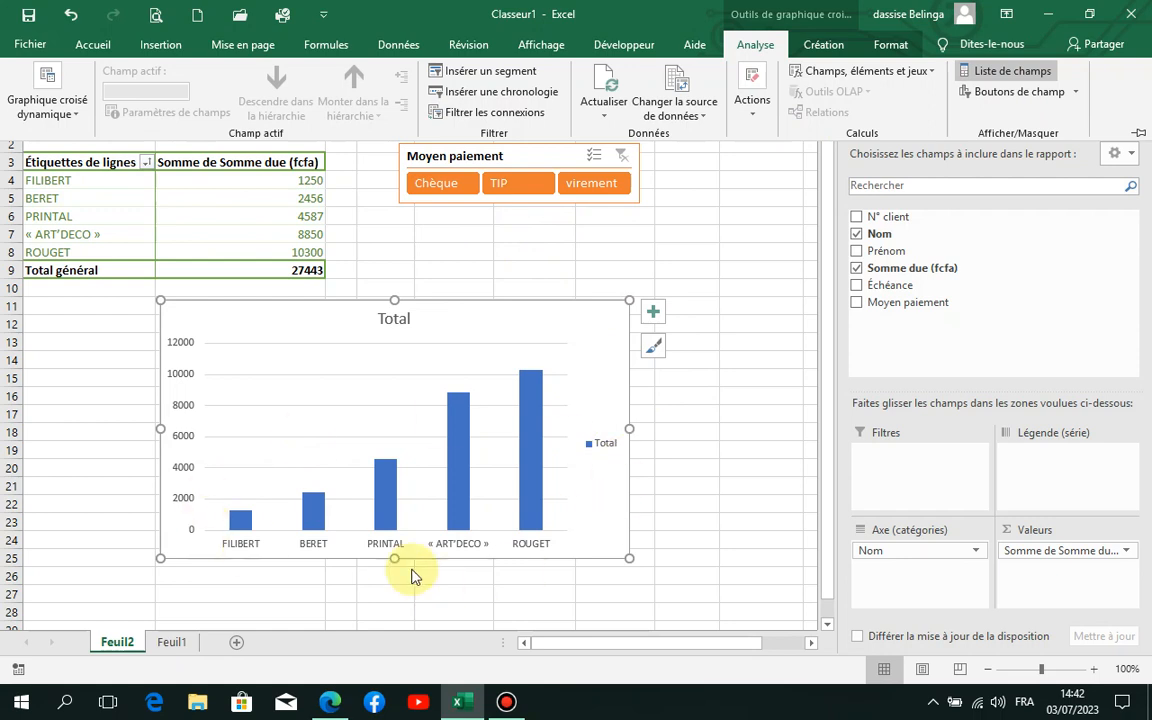
pyautogui.click(1016, 96)
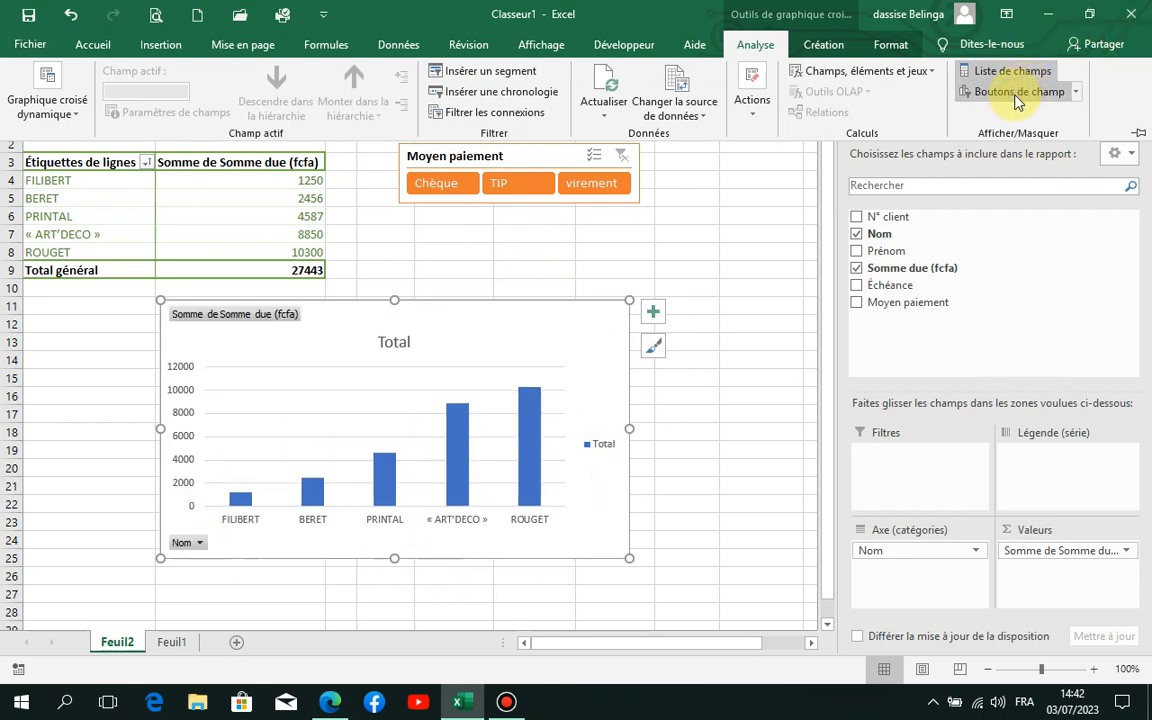
pyautogui.click(1016, 96)
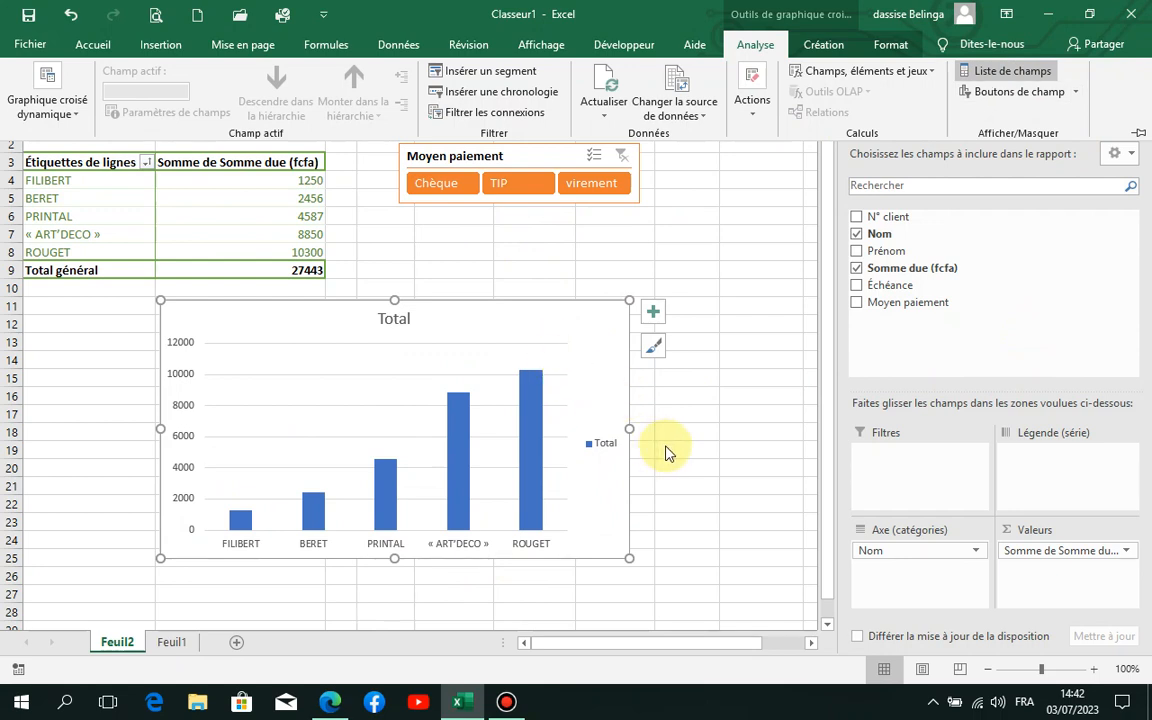
# Delete the Total legend from the pivot chart
pyautogui.click(552, 504)
pyautogui.click(597, 452)
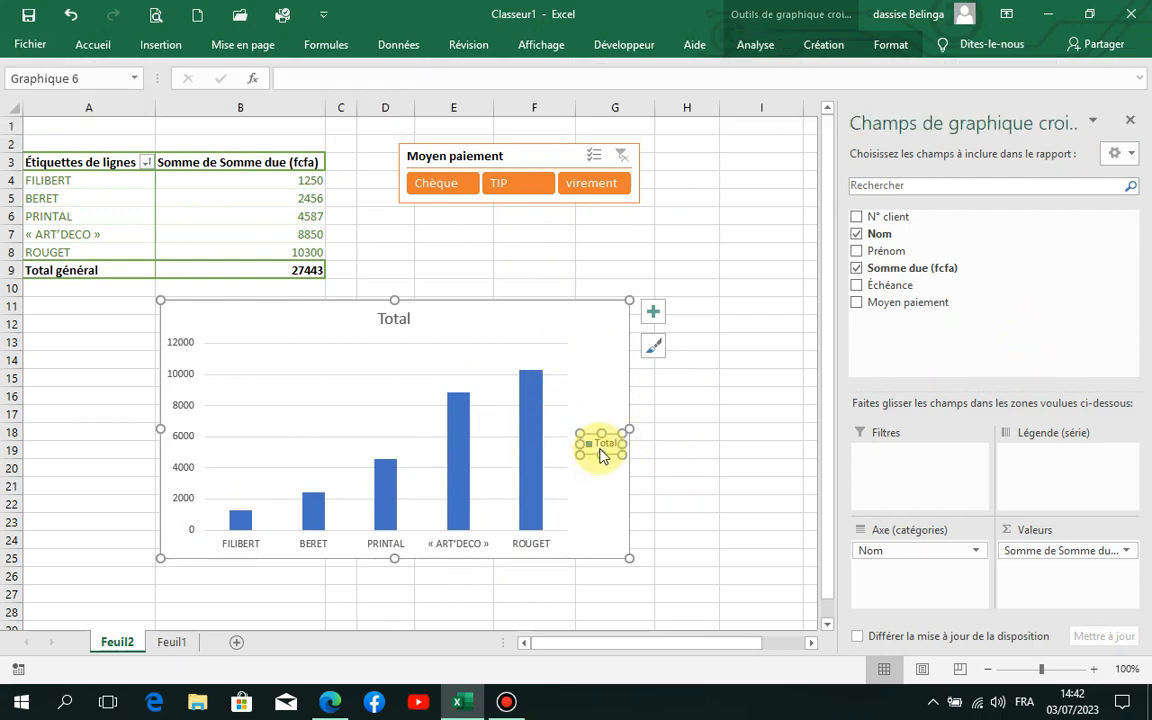
pyautogui.press('Delete')
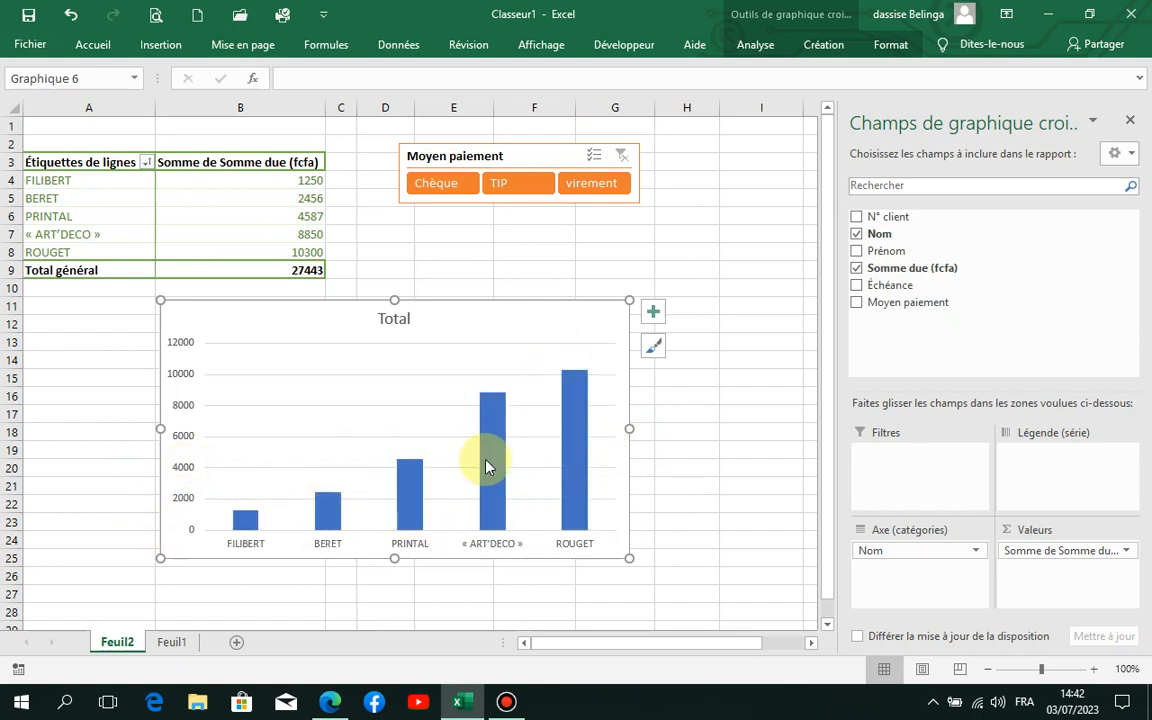
# Add data labels to the pivot chart's columns, positioned at the outside edge (Bord extérieur)
pyautogui.click(653, 312)
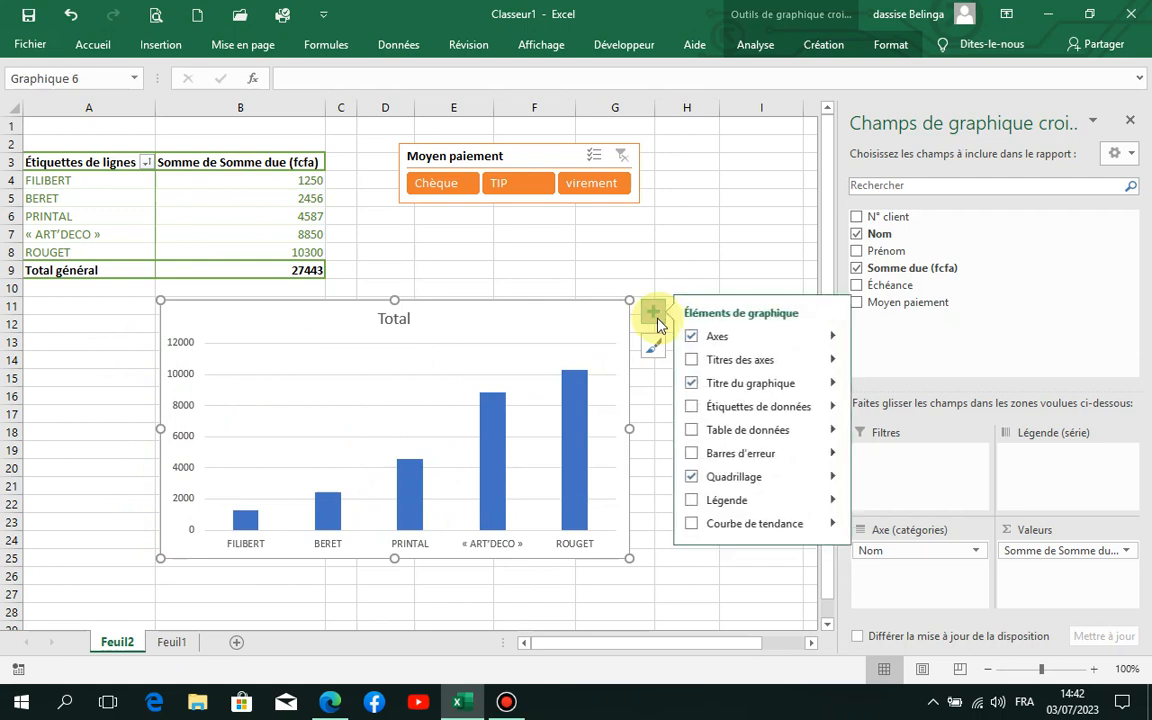
pyautogui.click(838, 413)
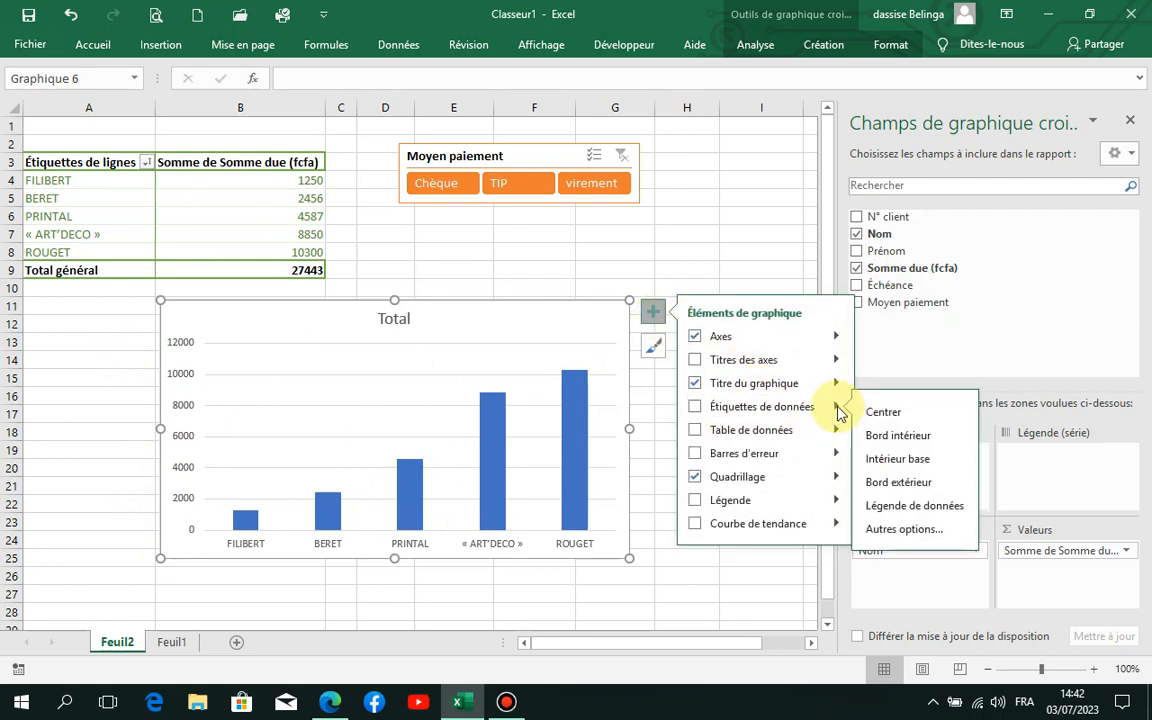
pyautogui.click(921, 484)
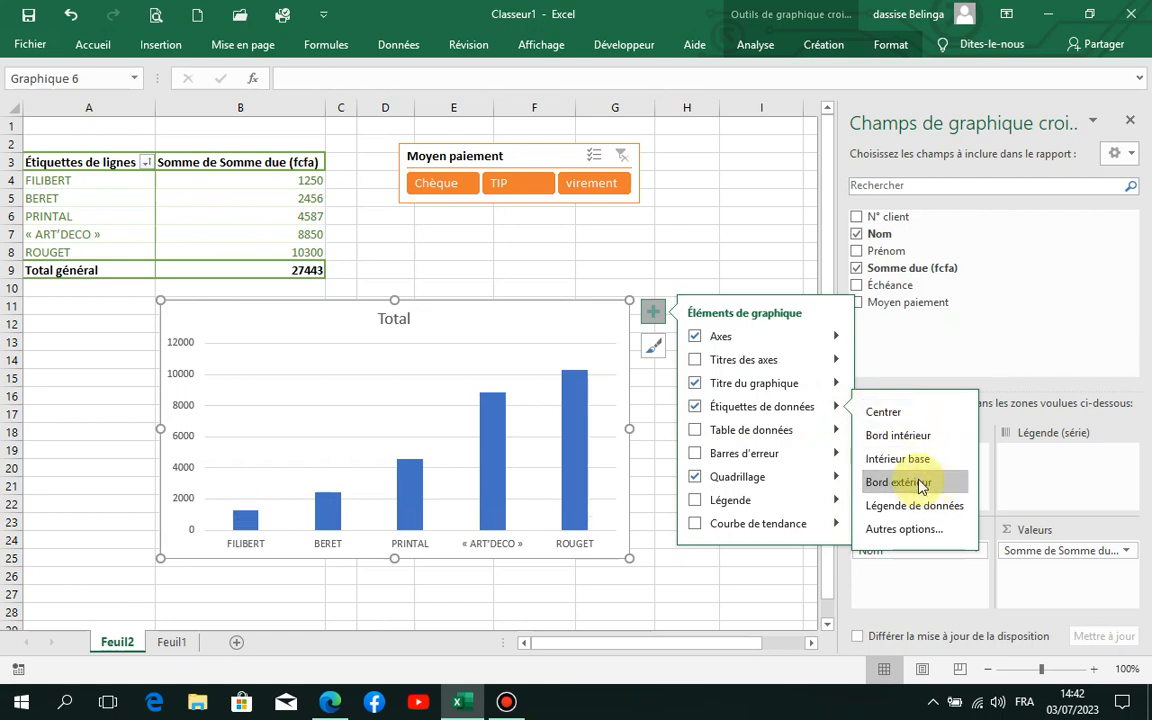
# Delete the vertical value axis from the pivot chart and deselect the chart
pyautogui.click(184, 376)
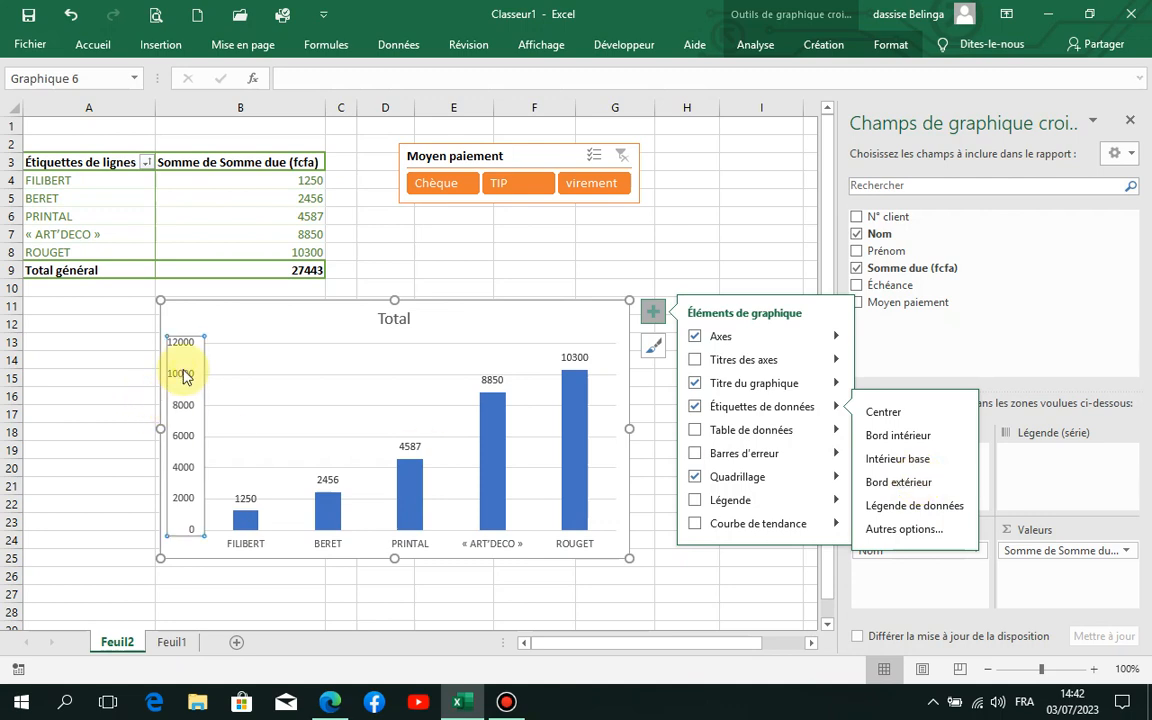
pyautogui.press('Delete')
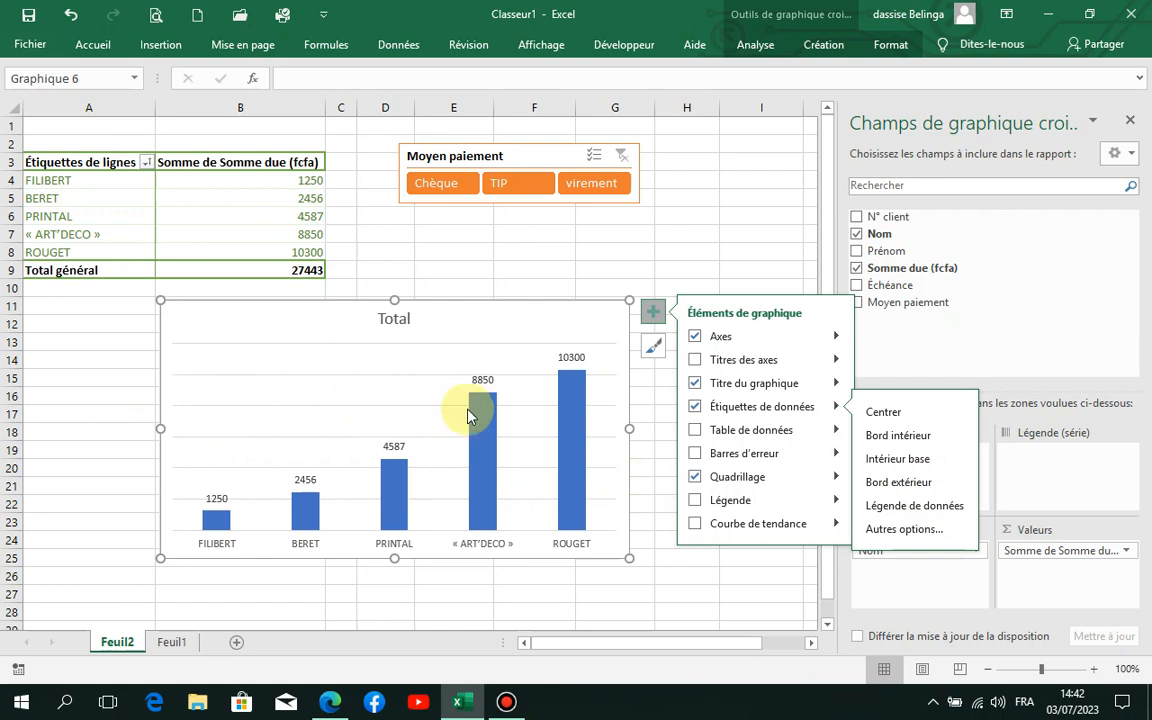
pyautogui.click(568, 279)
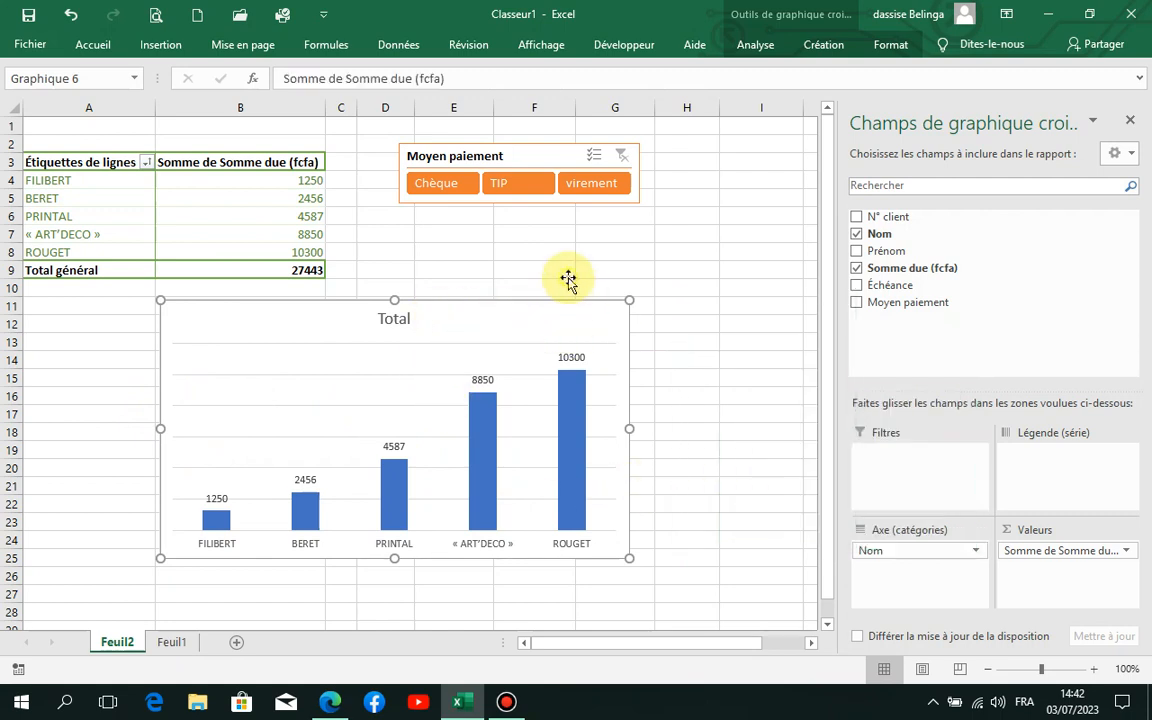
pyautogui.click(568, 277)
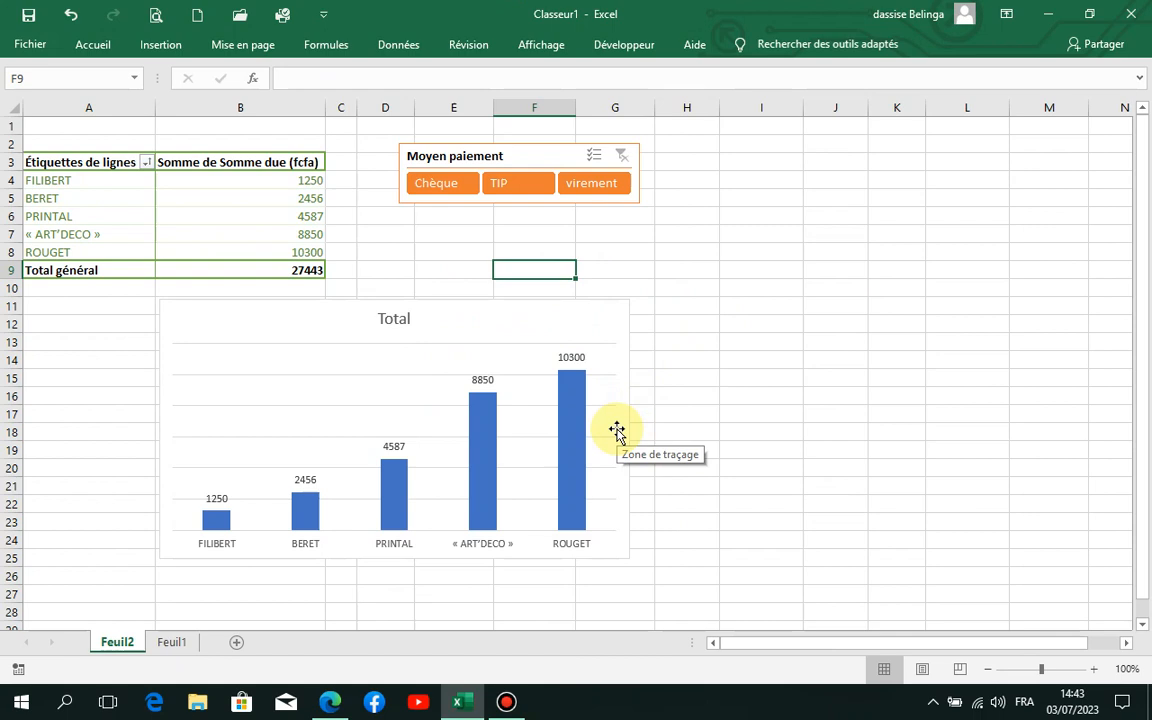
# Filter the pivot table and chart by Chèque, TIP and virement in turn with the Moyen paiement slicer, and clear the filter
pyautogui.click(447, 196)
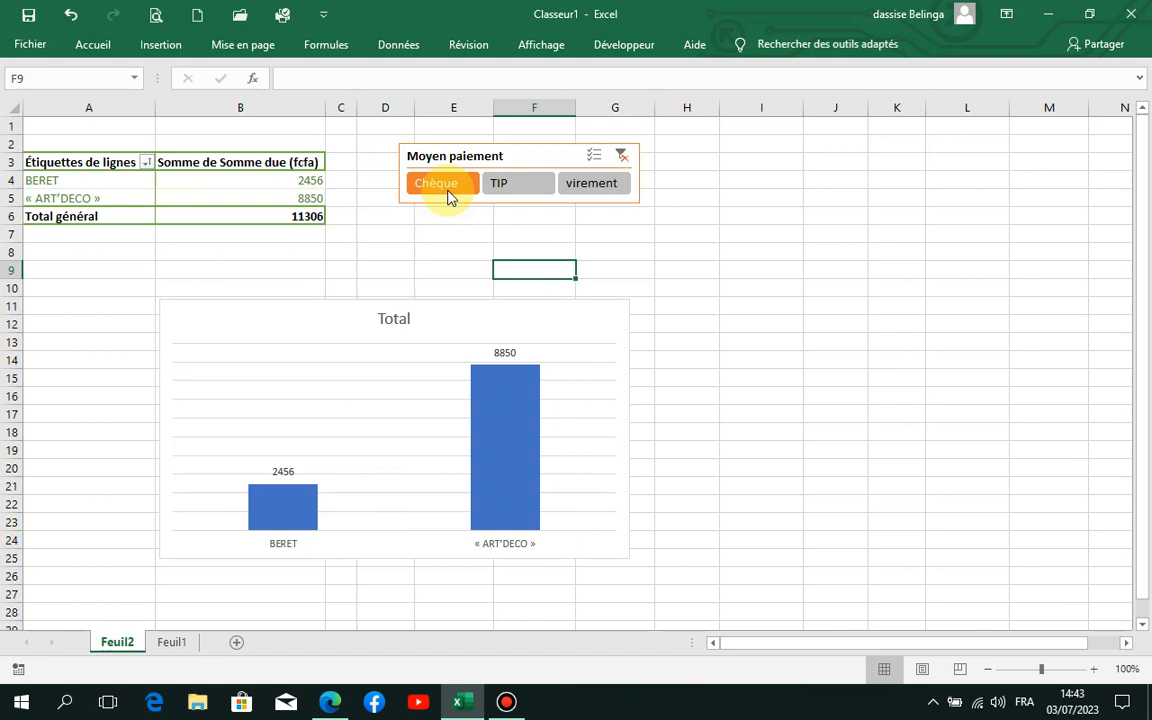
pyautogui.click(530, 185)
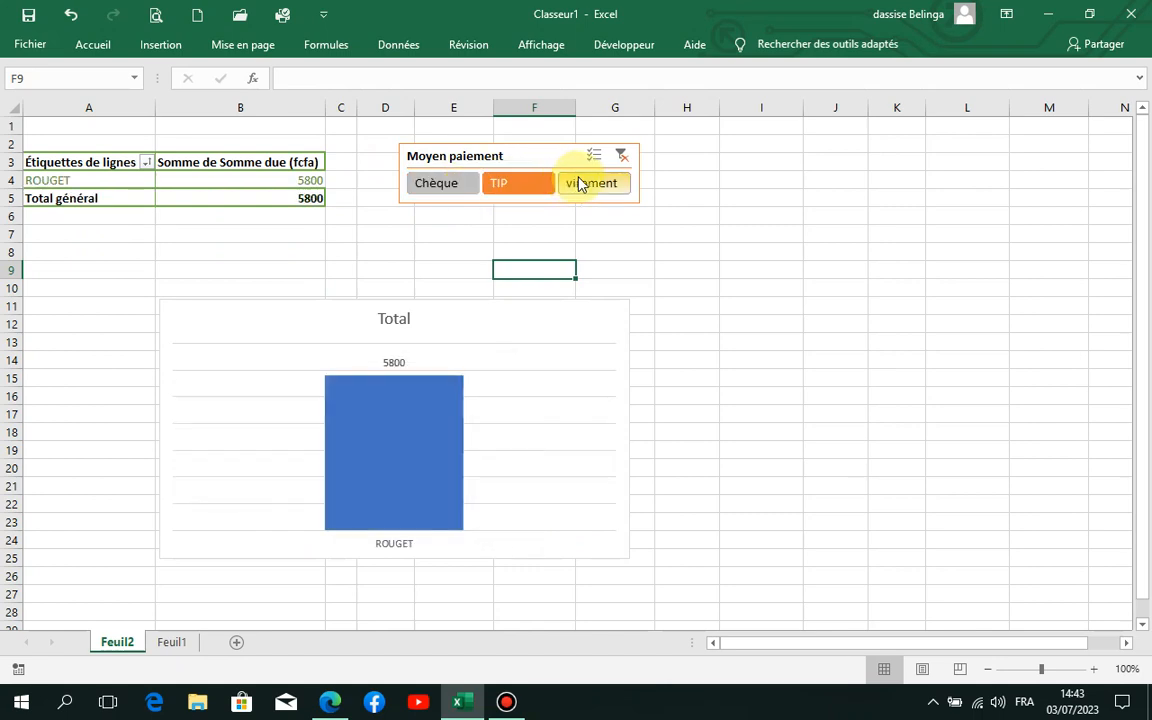
pyautogui.click(585, 183)
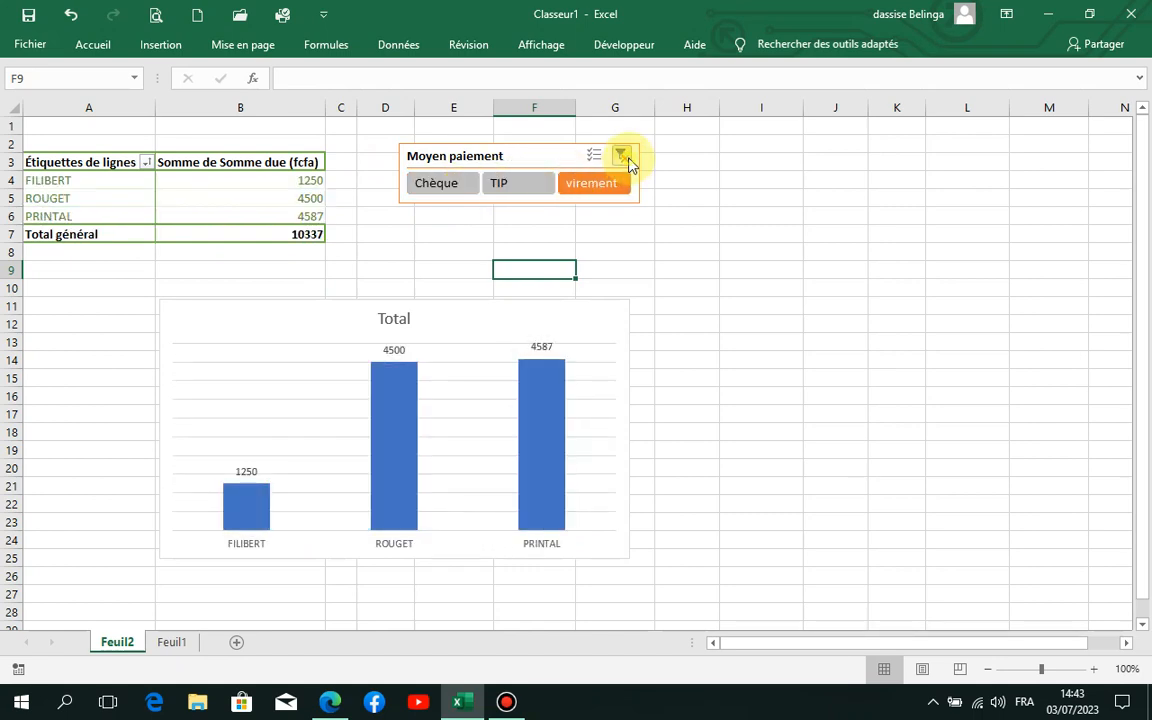
pyautogui.click(626, 157)
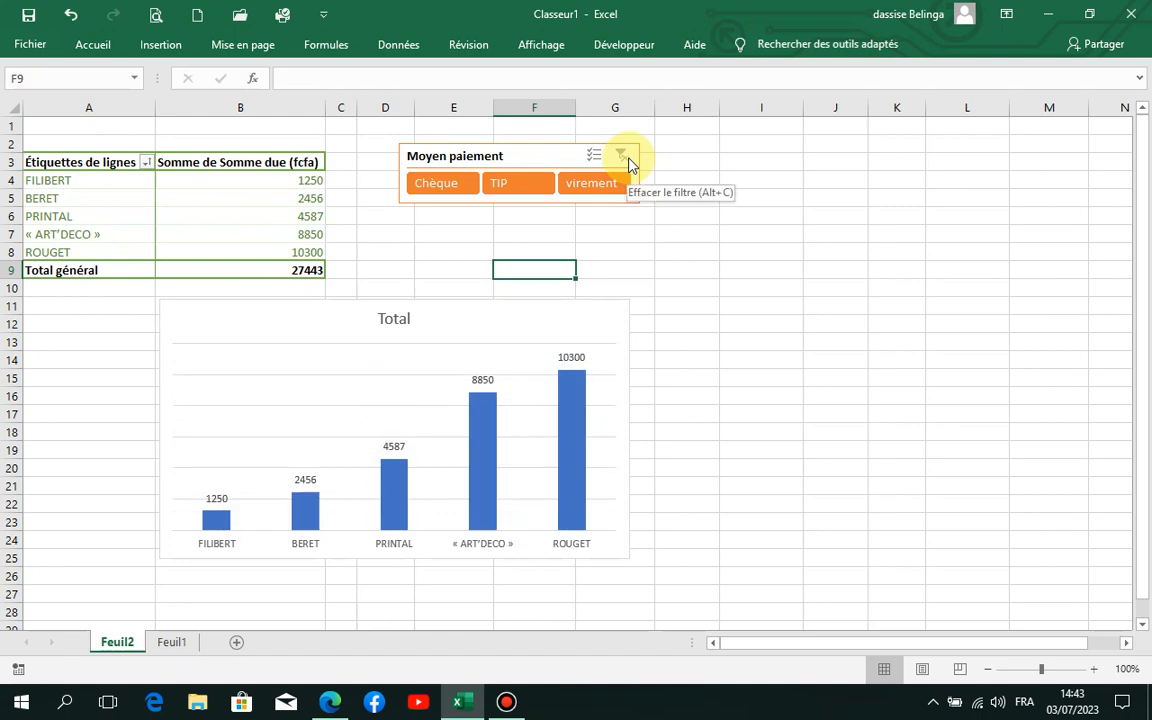